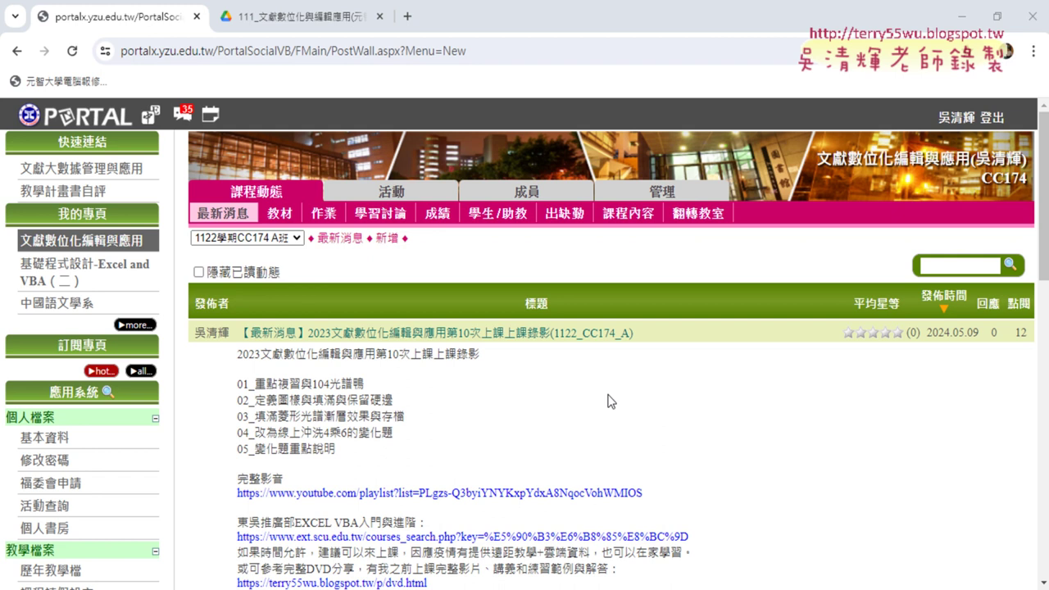
Drag-highlight 104光譜 and 定義圖樣, finishing with 填滿 selected in lesson item 02
drag(312, 382, 373, 395)
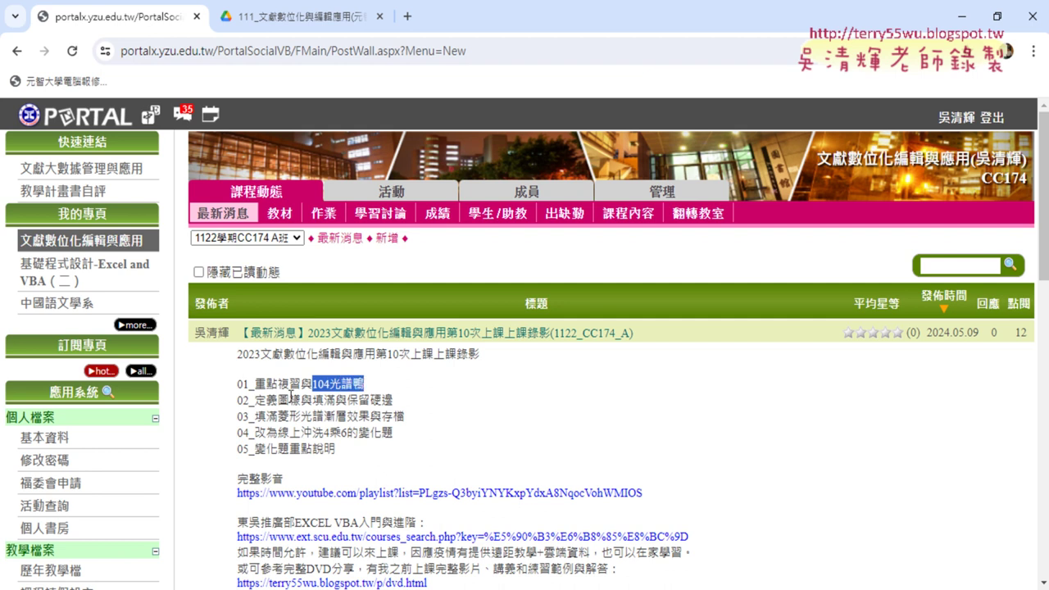
drag(254, 400, 335, 399)
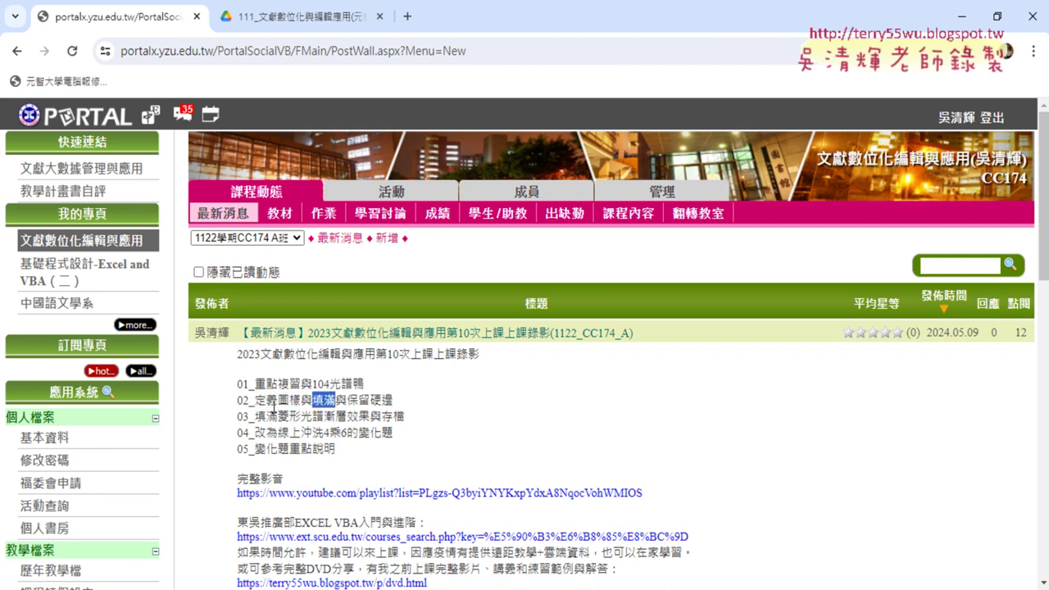
drag(255, 400, 300, 399)
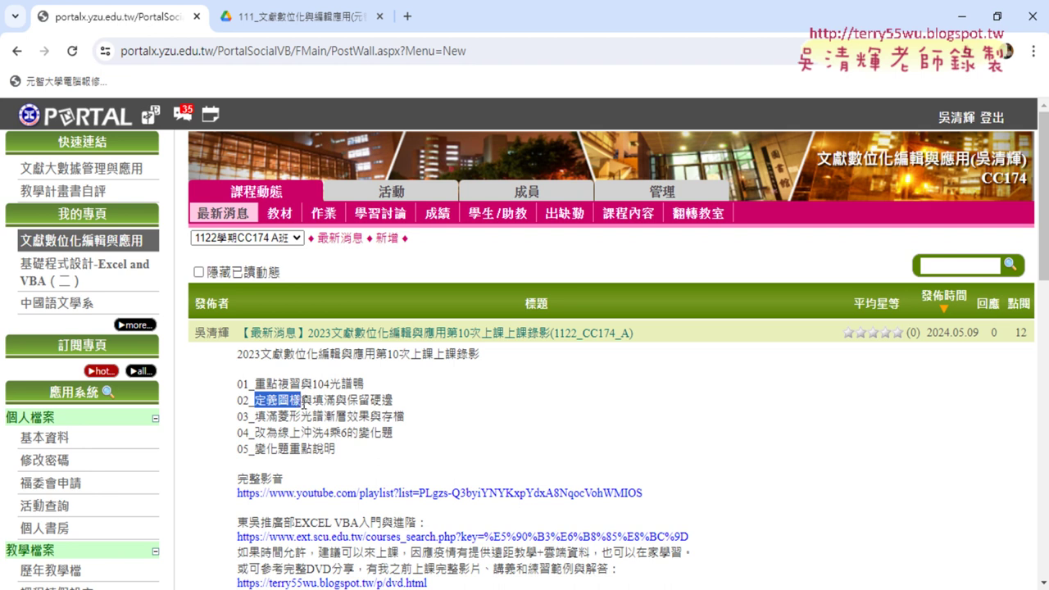
drag(312, 399, 335, 399)
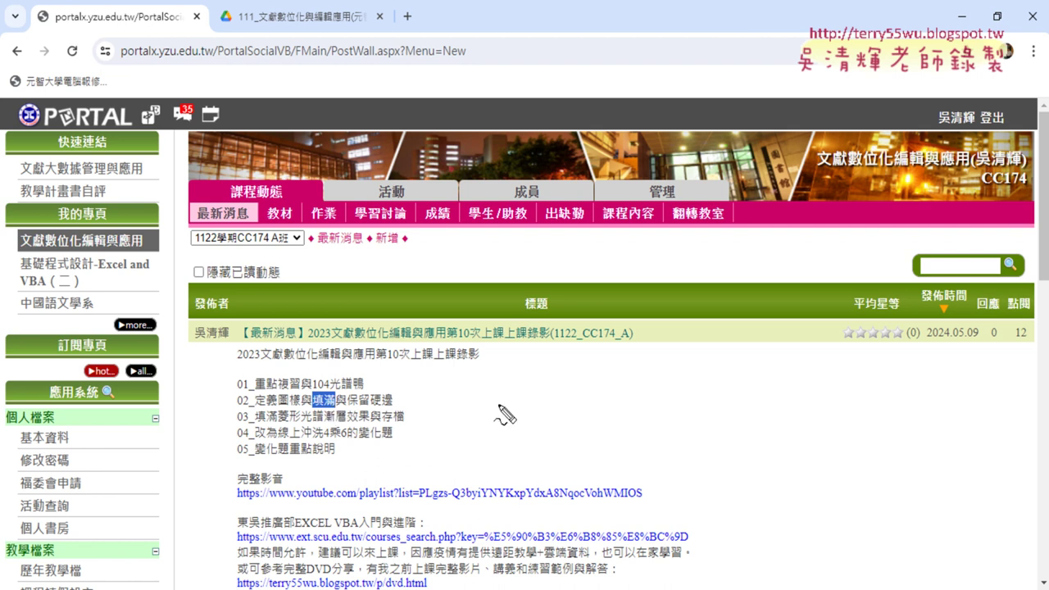
Handwrite 1080, 2k, 4k and 8k in red beside the lesson list
drag(553, 378, 547, 421)
drag(580, 384, 713, 409)
mouse_move(713, 373)
mouse_down()
mouse_move(715, 413)
mouse_move(739, 416)
mouse_up()
mouse_move(803, 379)
mouse_down()
mouse_move(807, 408)
mouse_move(791, 421)
mouse_move(832, 421)
mouse_up()
drag(887, 380, 897, 425)
drag(924, 379, 932, 410)
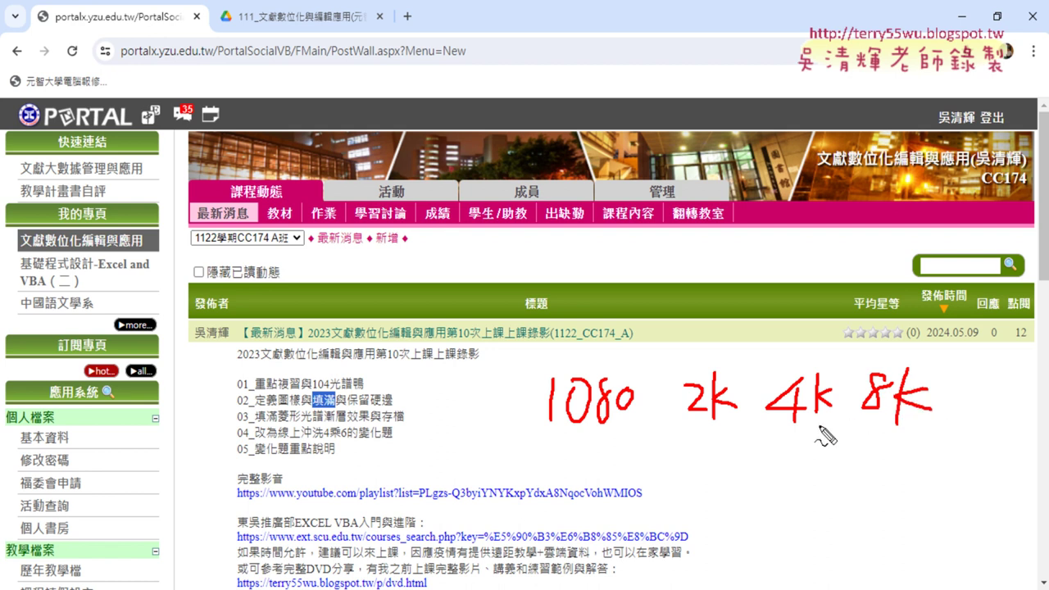
Underline 2k–8k and 1080, add an underlined 720, and start a number above the title
drag(686, 427, 914, 423)
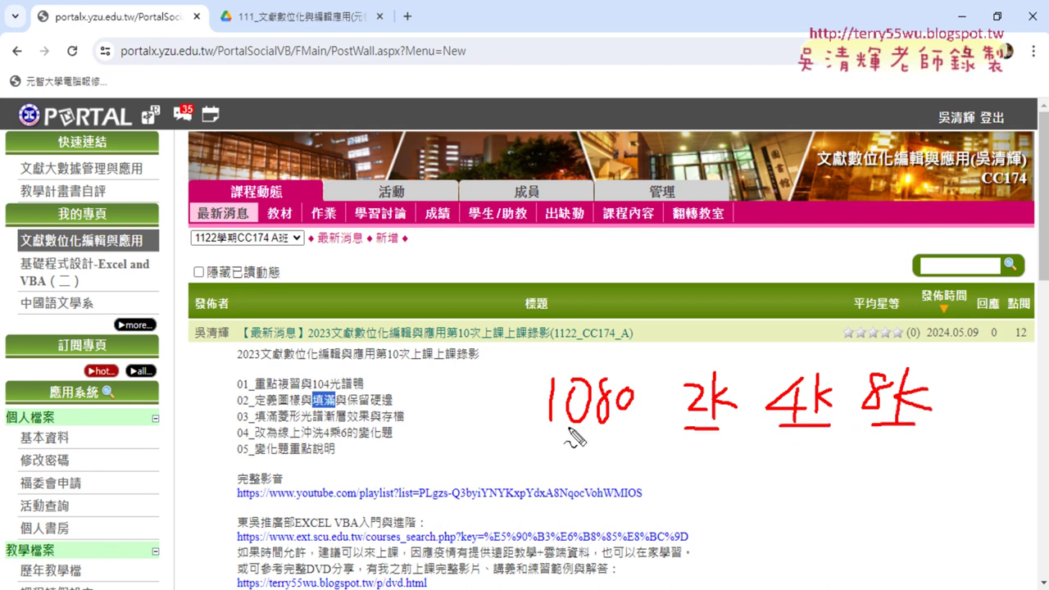
drag(547, 428, 629, 427)
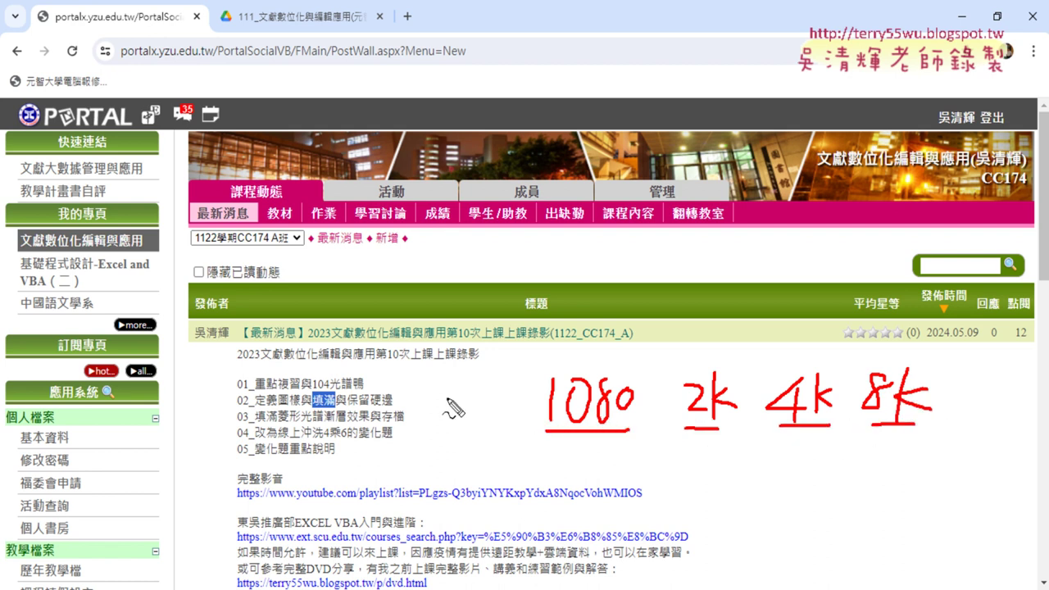
mouse_move(436, 378)
mouse_down()
mouse_move(449, 416)
mouse_move(516, 398)
mouse_up()
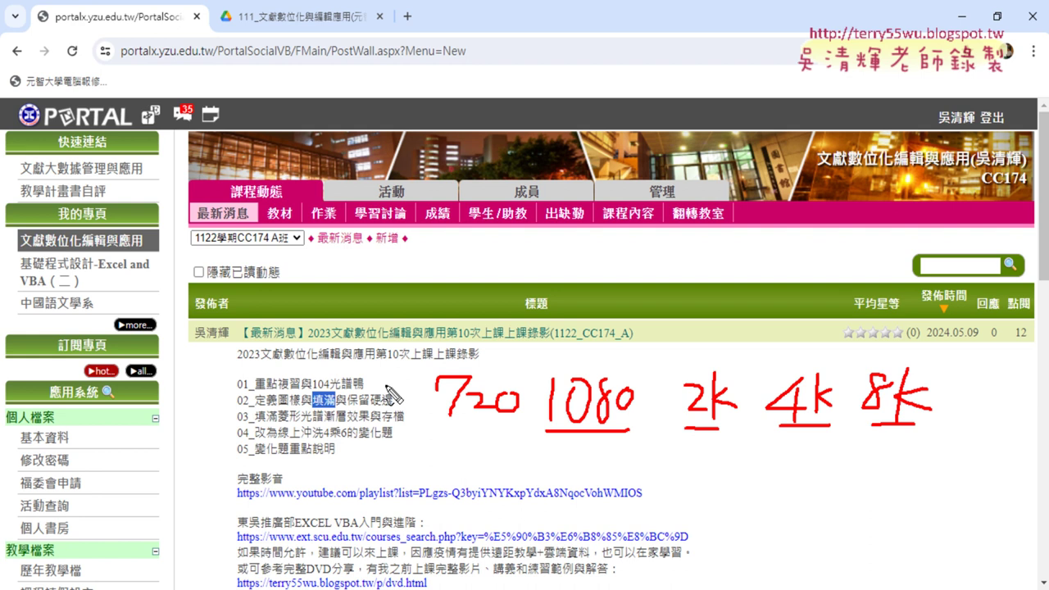
drag(440, 430, 510, 428)
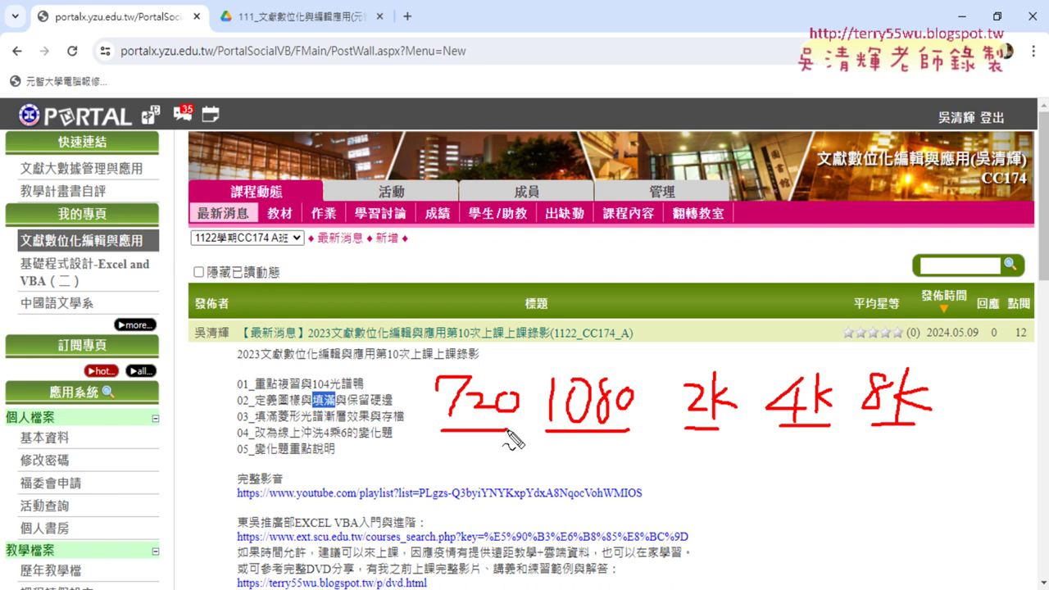
drag(547, 441, 631, 437)
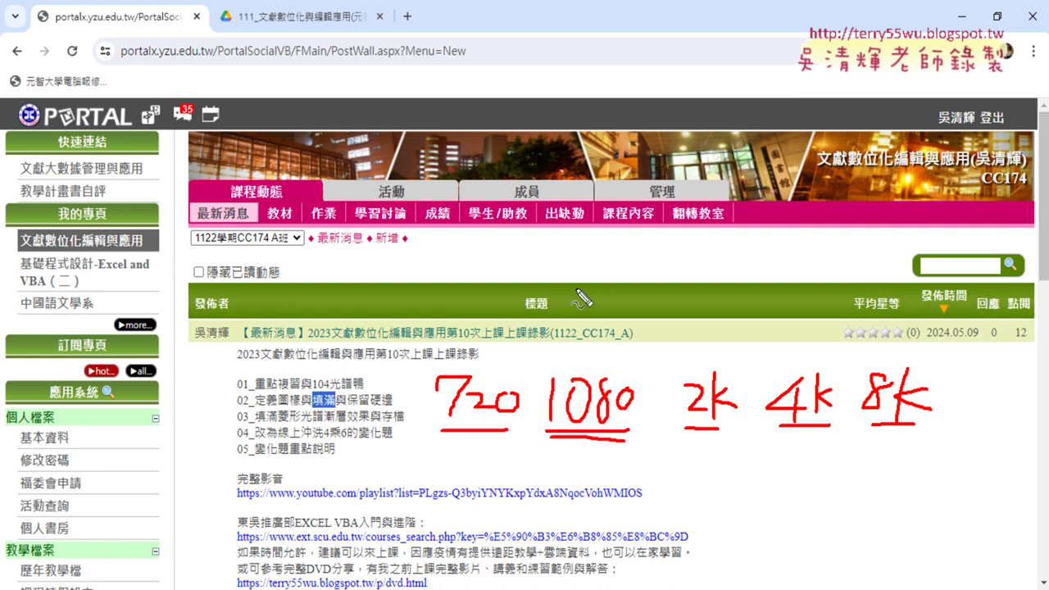
mouse_move(535, 245)
mouse_down()
mouse_move(534, 284)
mouse_move(547, 267)
mouse_move(554, 298)
mouse_up()
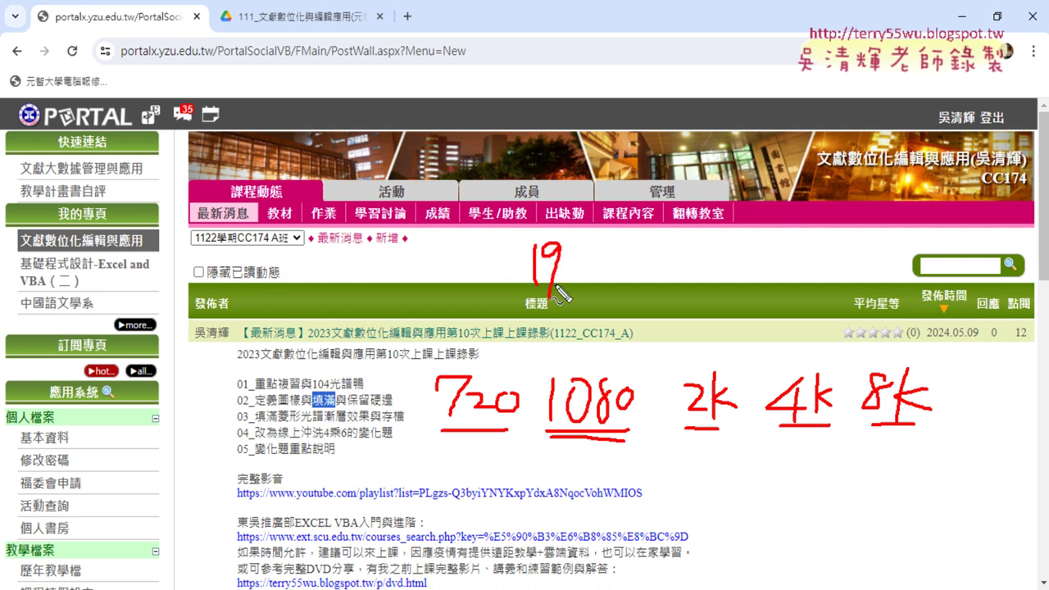
Write 1920X1080X2 above the 標題 header and underline 1920X1080, 2k and 4k
mouse_move(562, 261)
mouse_down()
mouse_move(578, 275)
mouse_move(605, 261)
mouse_move(633, 277)
mouse_move(613, 278)
mouse_move(650, 277)
mouse_move(666, 259)
mouse_move(682, 282)
mouse_move(681, 256)
mouse_move(701, 254)
mouse_up()
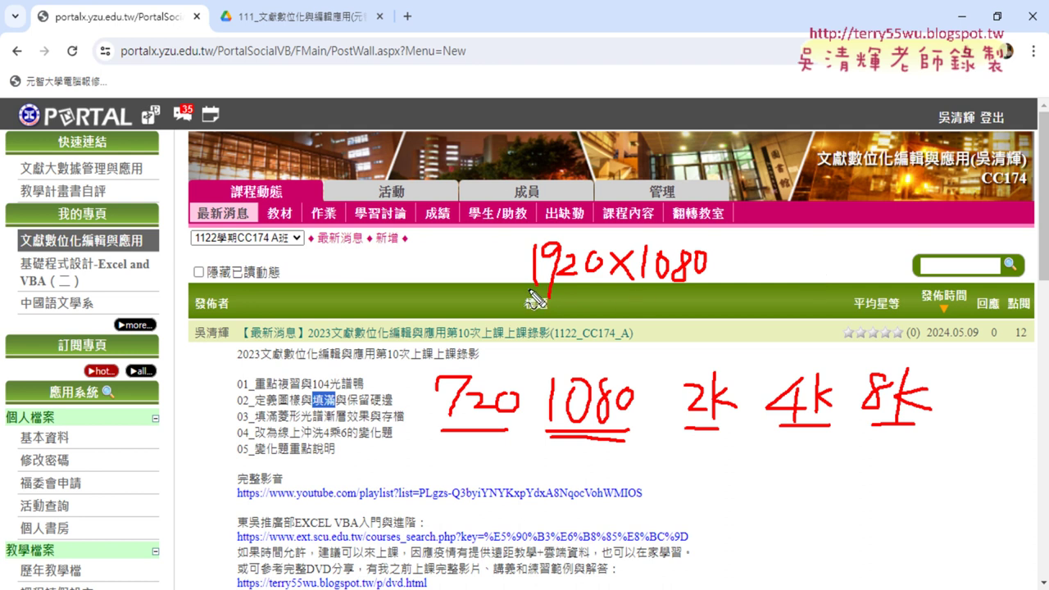
drag(529, 289, 702, 290)
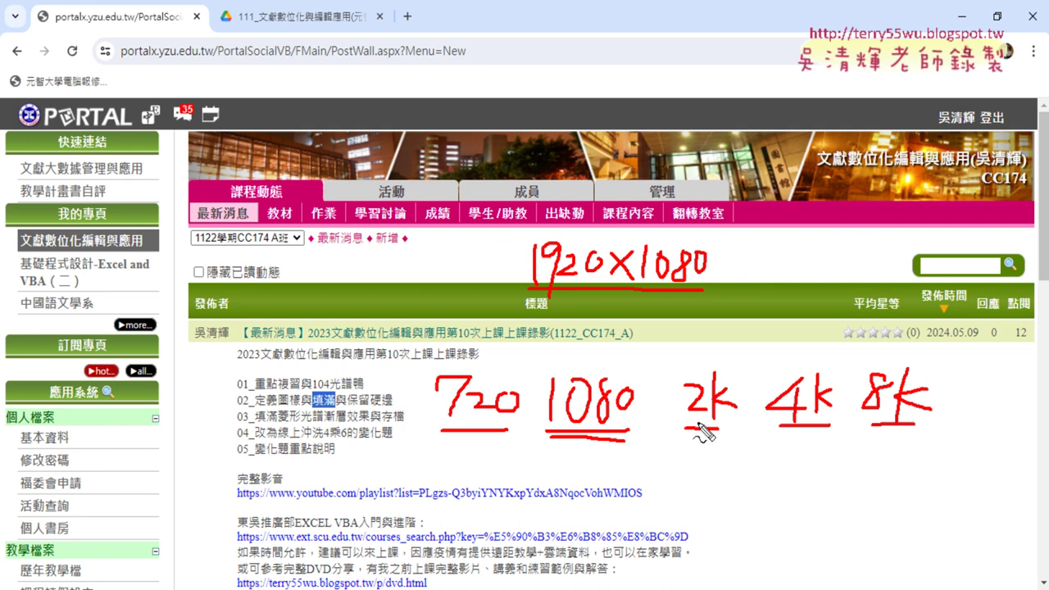
drag(688, 430, 721, 425)
mouse_move(644, 279)
mouse_down()
mouse_move(735, 273)
mouse_move(718, 273)
mouse_move(774, 250)
mouse_move(758, 279)
mouse_move(793, 279)
mouse_up()
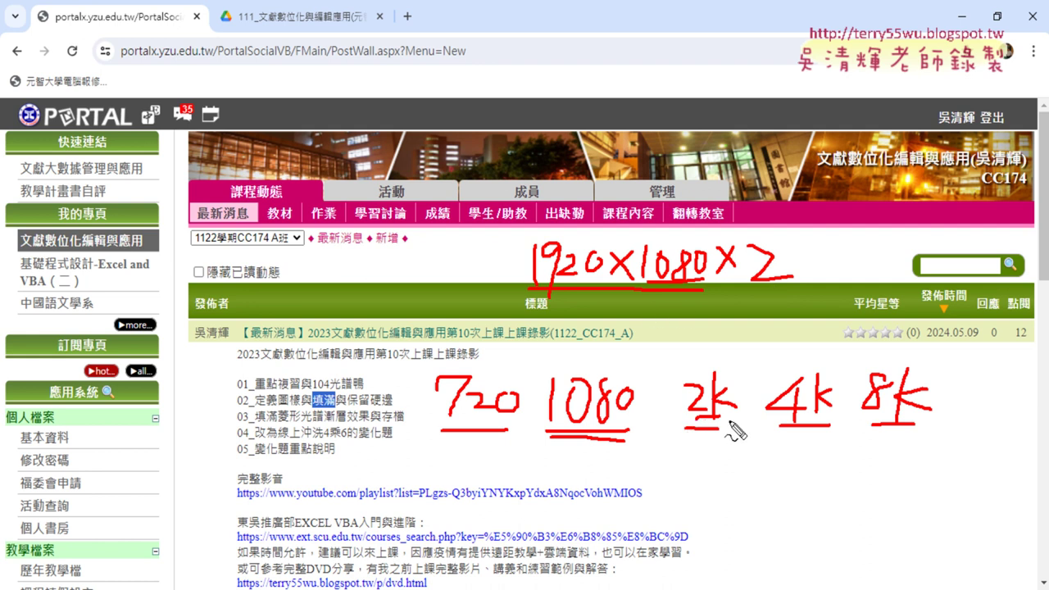
drag(780, 425, 836, 426)
drag(552, 42, 551, 104)
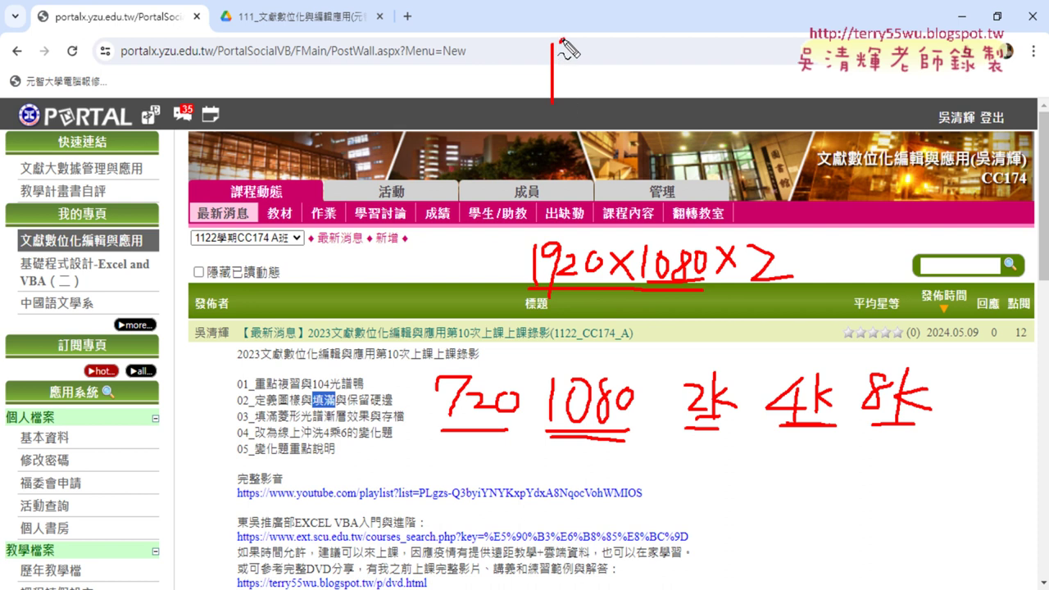
Draw a red two-by-two box grid near the top of the page
mouse_move(561, 41)
mouse_down()
mouse_move(635, 40)
mouse_move(638, 92)
mouse_up()
drag(549, 96, 641, 91)
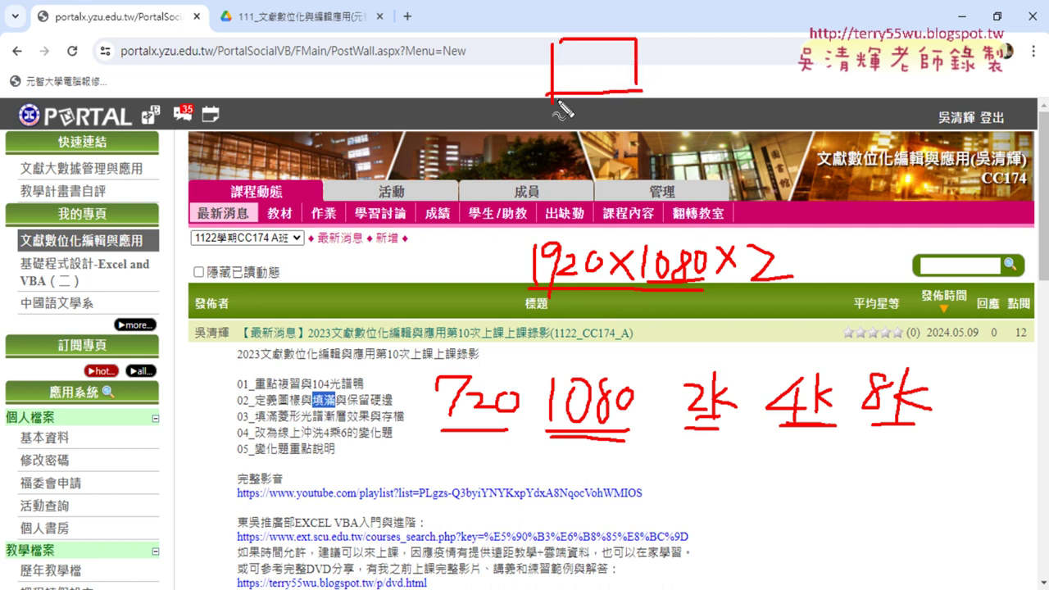
drag(552, 97, 552, 161)
drag(641, 92, 641, 159)
drag(552, 160, 641, 160)
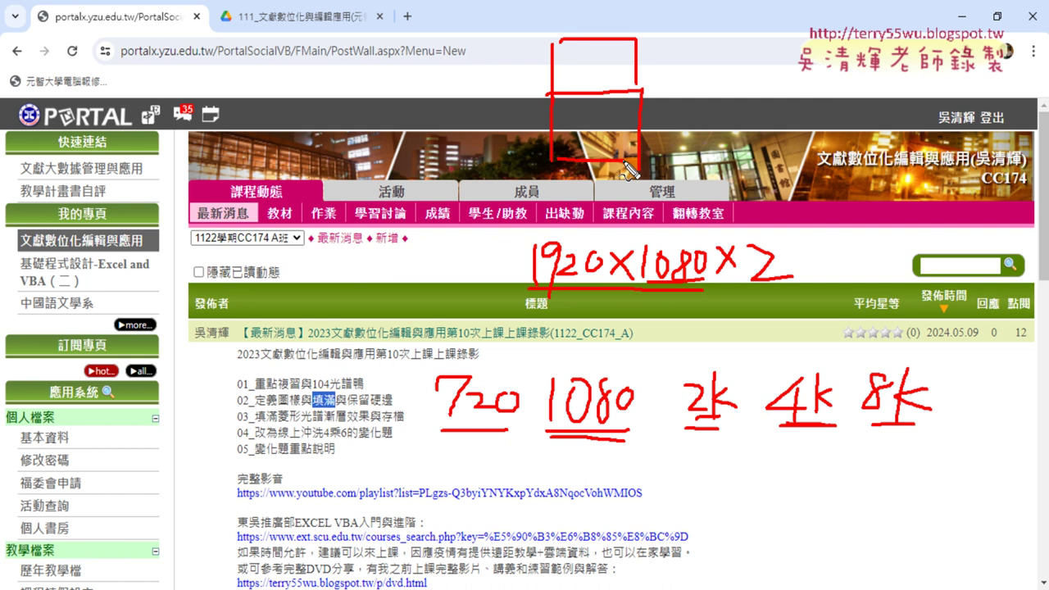
mouse_move(635, 36)
mouse_down()
mouse_move(752, 35)
mouse_move(752, 97)
mouse_up()
mouse_move(637, 97)
mouse_down()
mouse_move(750, 100)
mouse_move(742, 145)
mouse_up()
drag(639, 161, 747, 163)
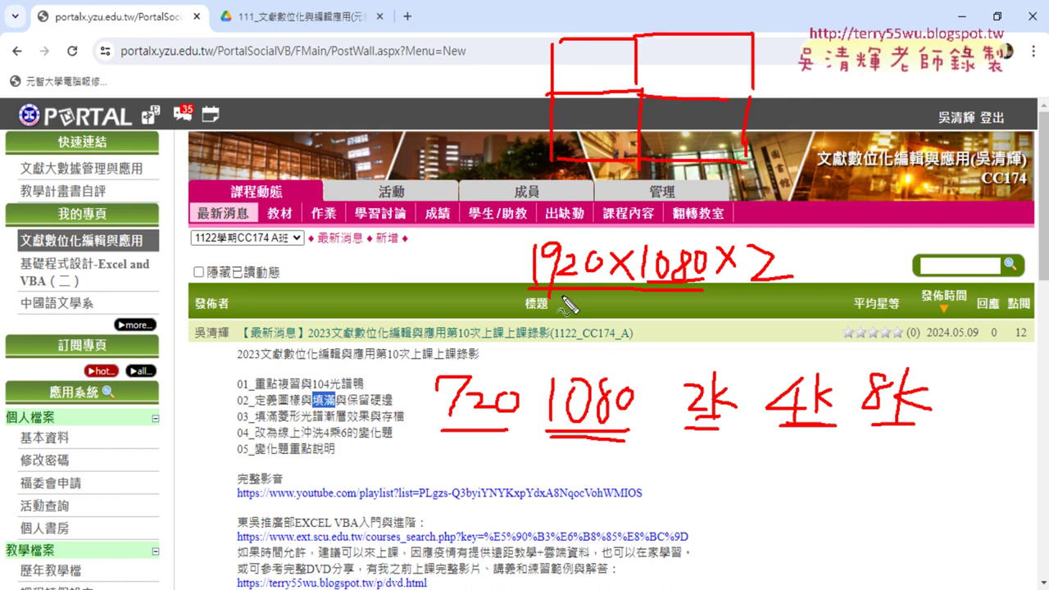
Number the four grid boxes 1 to 4
drag(586, 65, 592, 84)
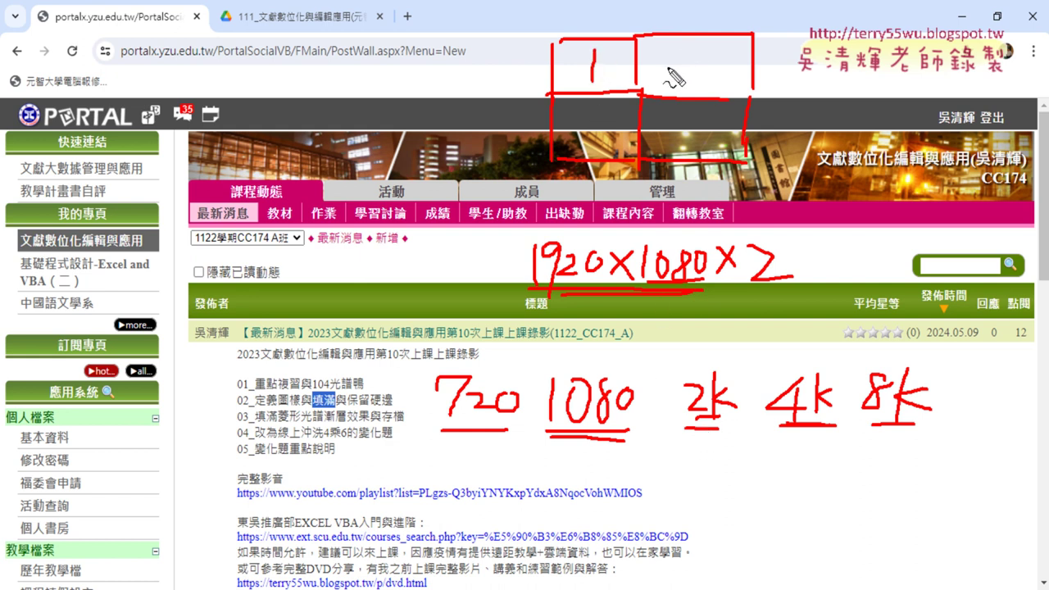
drag(580, 123, 614, 149)
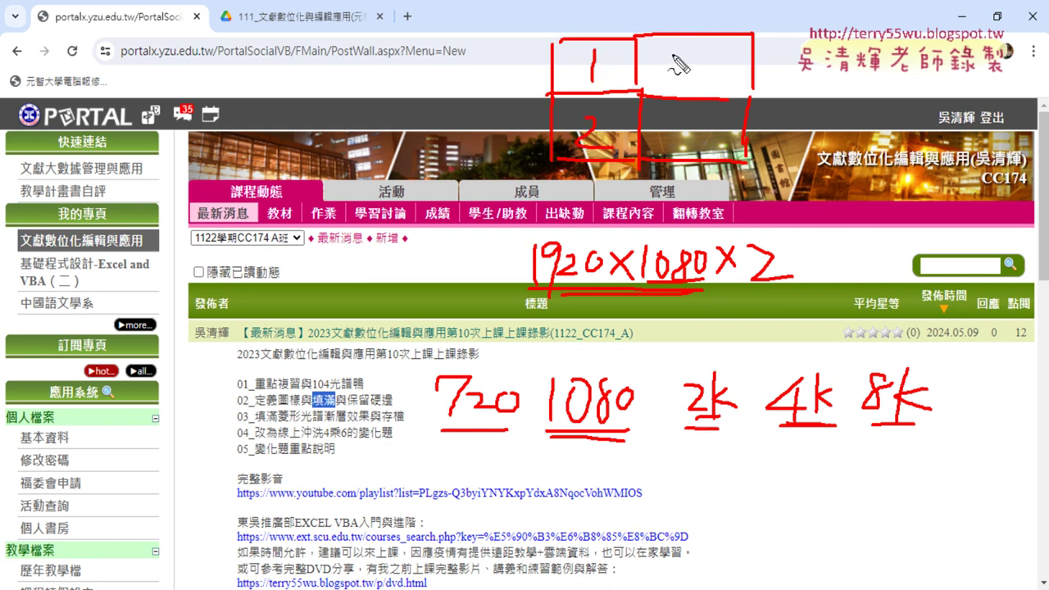
drag(677, 57, 682, 84)
drag(706, 117, 706, 159)
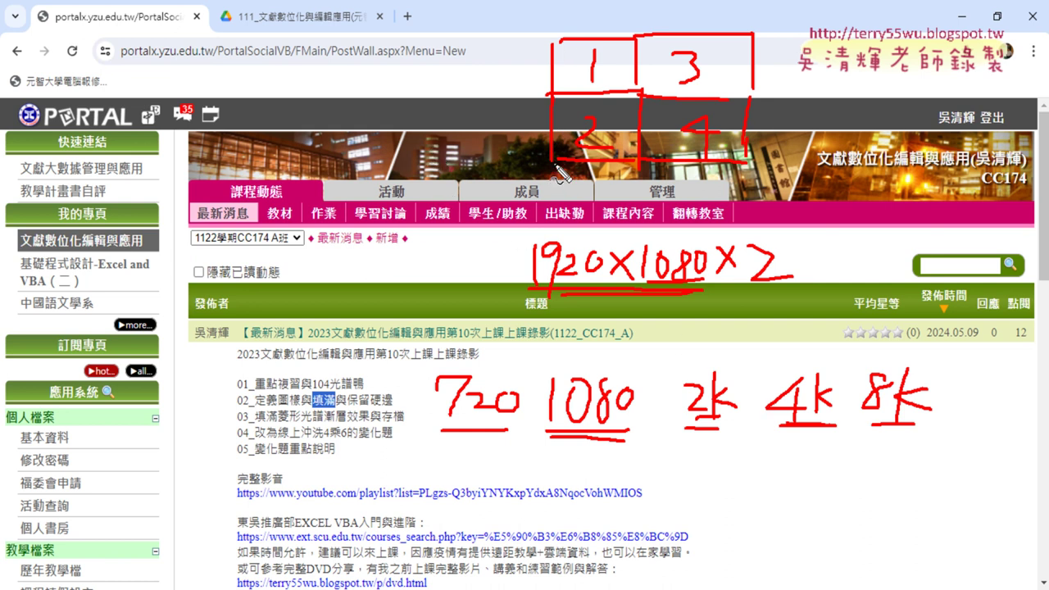
Extend the grid downward, outline a larger area to its right, and underline 4k
drag(555, 168, 555, 295)
drag(747, 168, 749, 279)
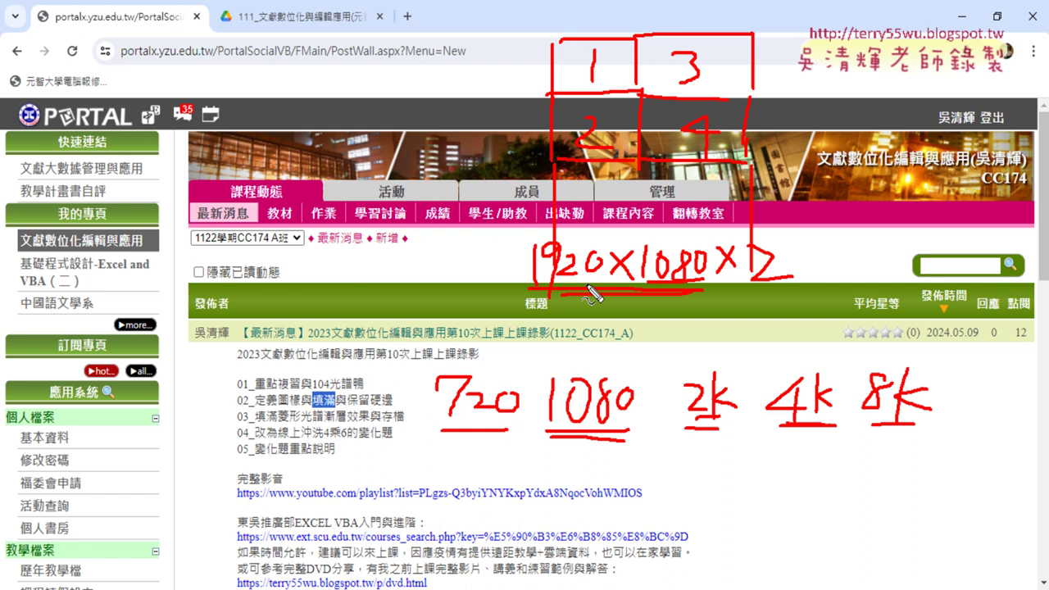
drag(582, 288, 749, 286)
mouse_move(774, 34)
mouse_down()
mouse_move(852, 34)
mouse_move(924, 132)
mouse_up()
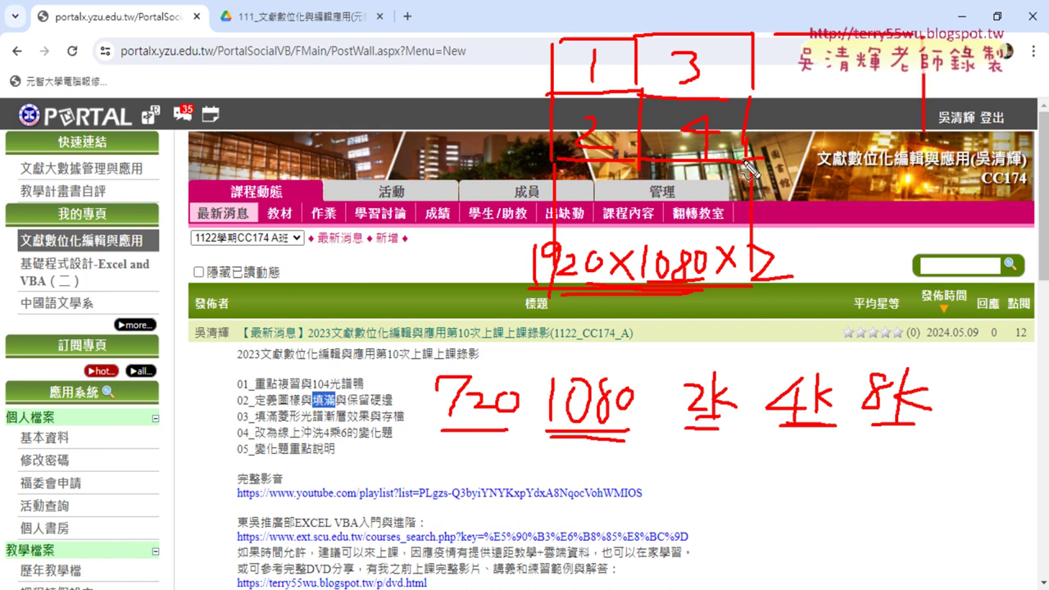
mouse_move(750, 156)
mouse_down()
mouse_move(929, 155)
mouse_move(928, 241)
mouse_up()
drag(762, 280, 931, 279)
drag(931, 230, 930, 270)
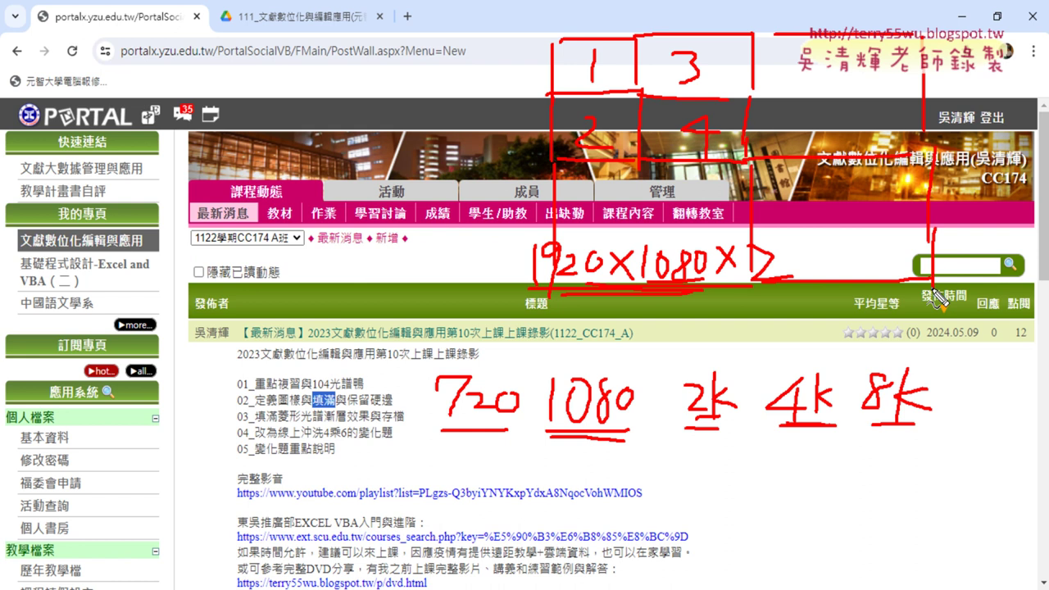
drag(785, 433, 835, 432)
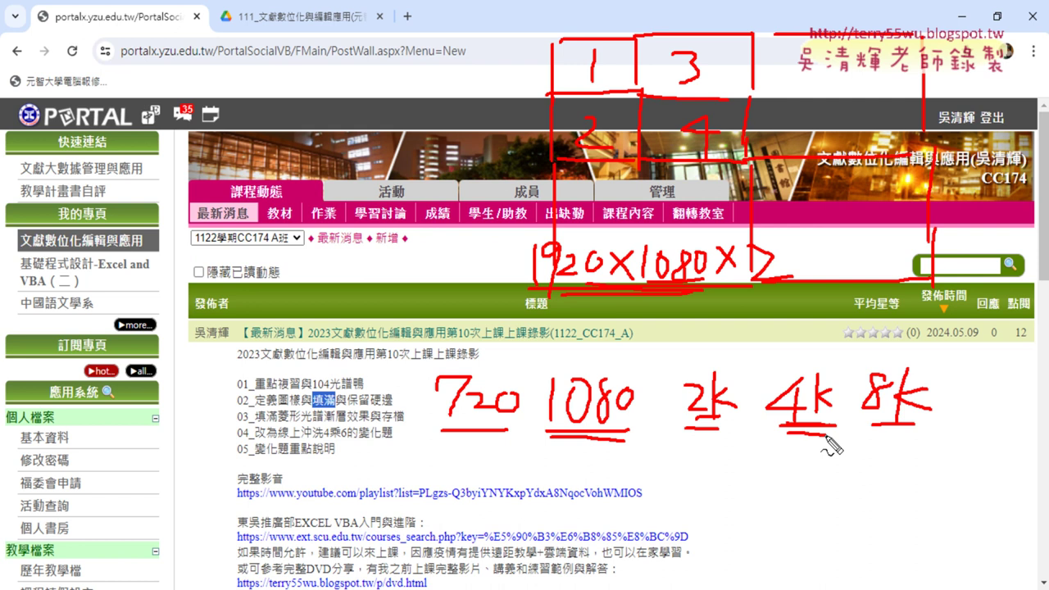
Draw a red underline beneath the handwritten 8K
drag(873, 426, 908, 432)
Clear the red annotations with Escape and deselect 填滿 in line 02
key(Escape)
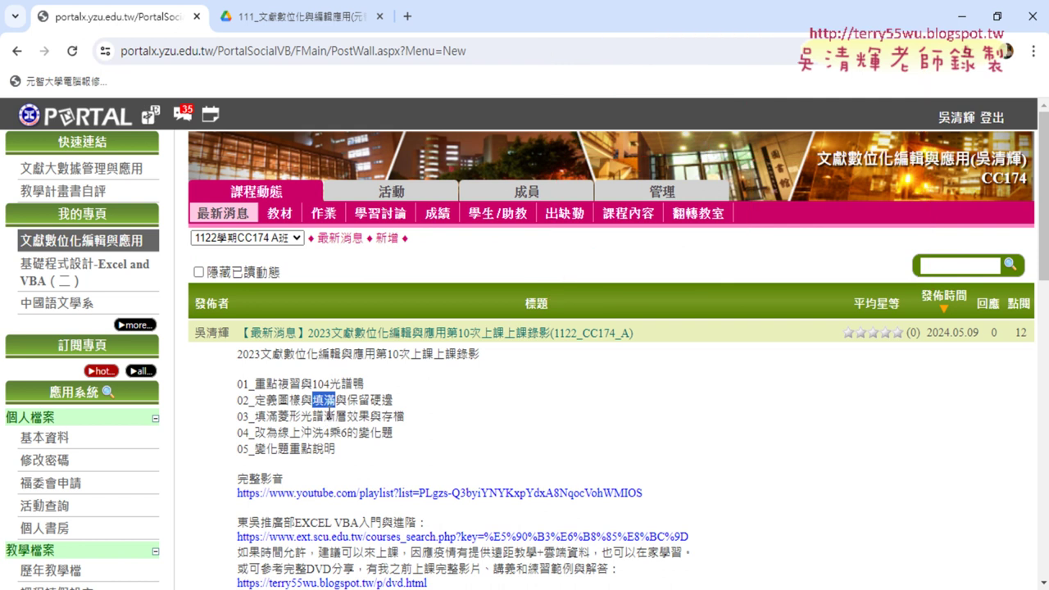
click(407, 403)
Select 4乘6 in line 04, then scroll the TQC exam PDF to page 7's question 106 水管
drag(323, 434, 348, 442)
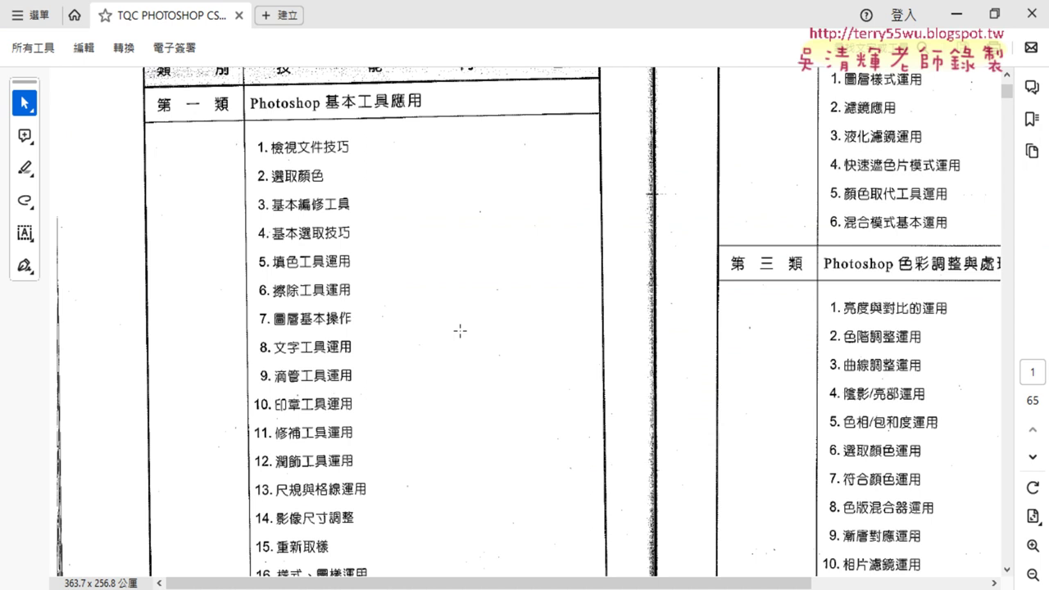
scroll(459, 330, down, 3)
scroll(459, 330, down, 10)
scroll(460, 330, down, 2)
scroll(460, 330, down, 2)
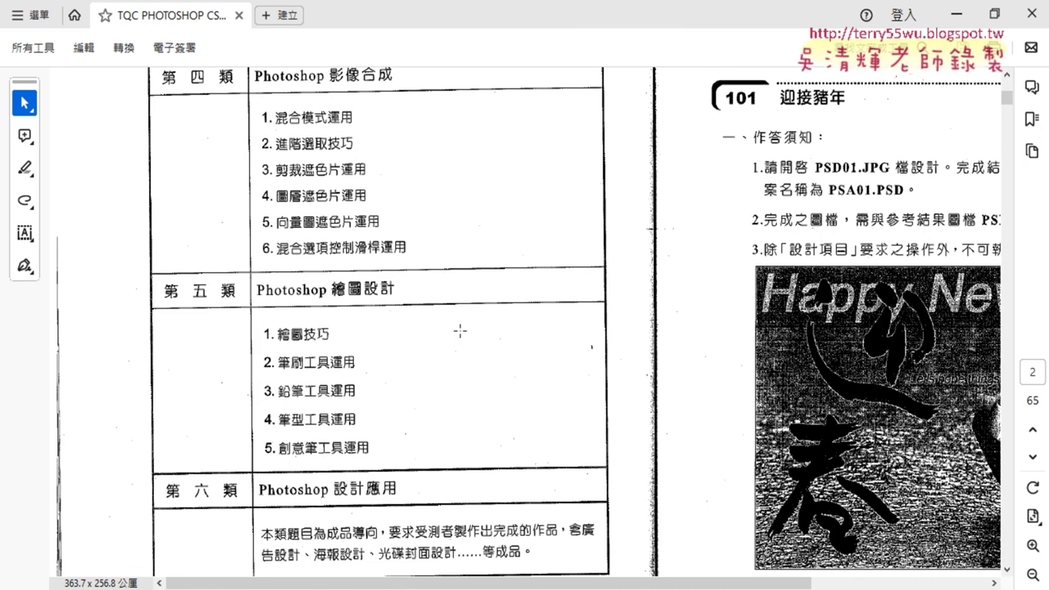
scroll(557, 304, down, 2)
scroll(1010, 240, down, 2)
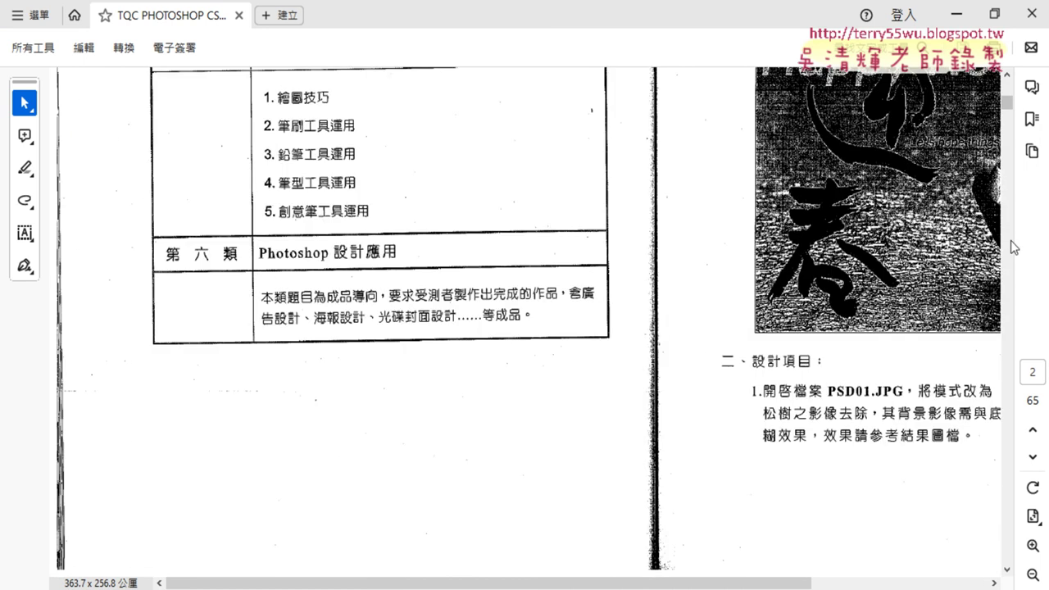
scroll(1011, 240, down, 5)
scroll(1010, 240, down, 5)
scroll(1010, 241, down, 5)
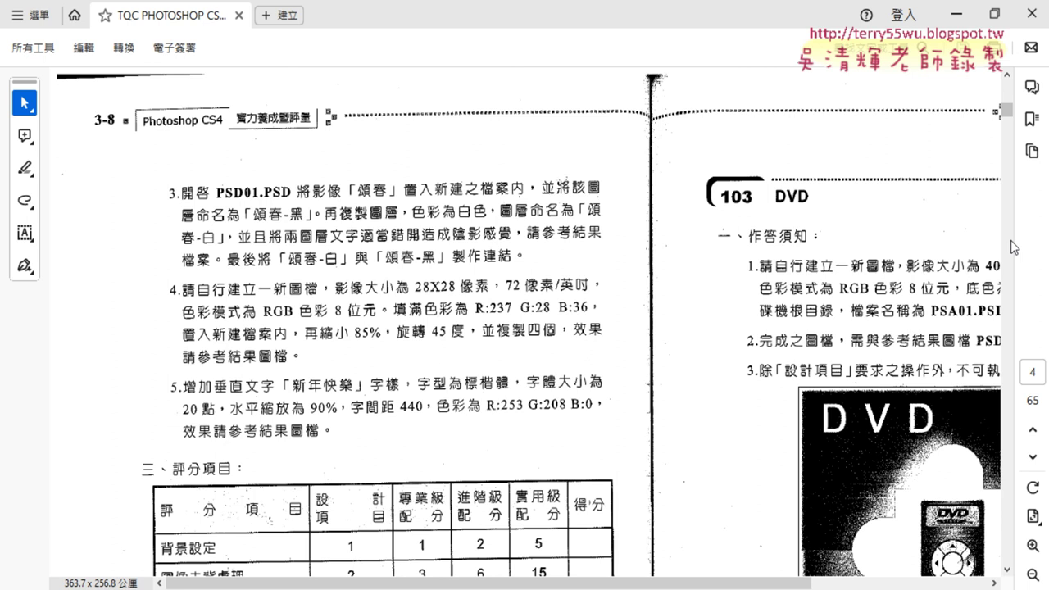
scroll(1010, 240, down, 5)
scroll(1010, 241, down, 5)
scroll(1010, 240, down, 5)
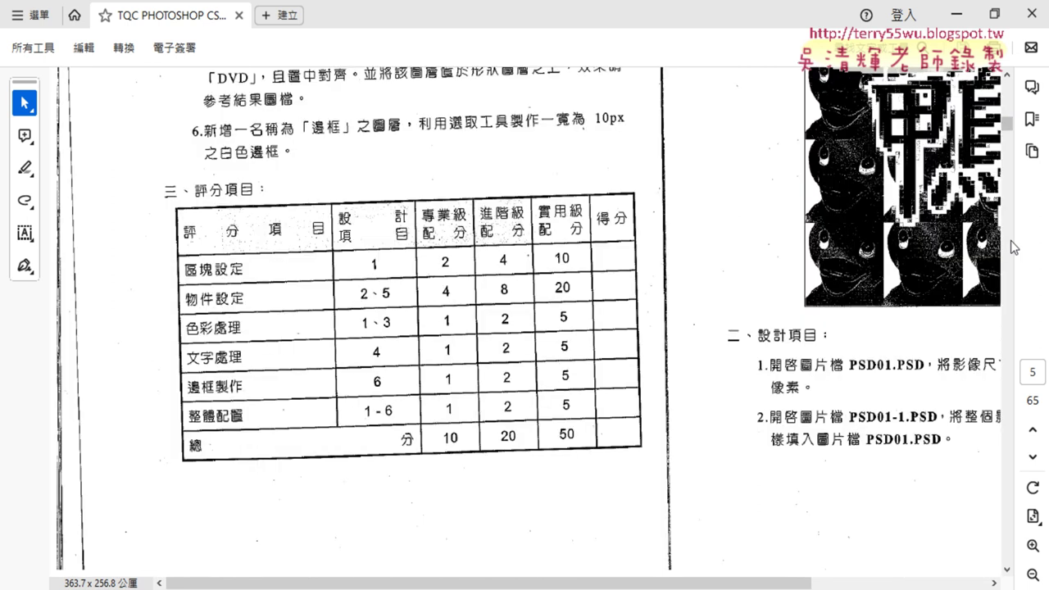
scroll(1010, 240, down, 5)
scroll(1011, 240, down, 5)
scroll(1010, 240, down, 5)
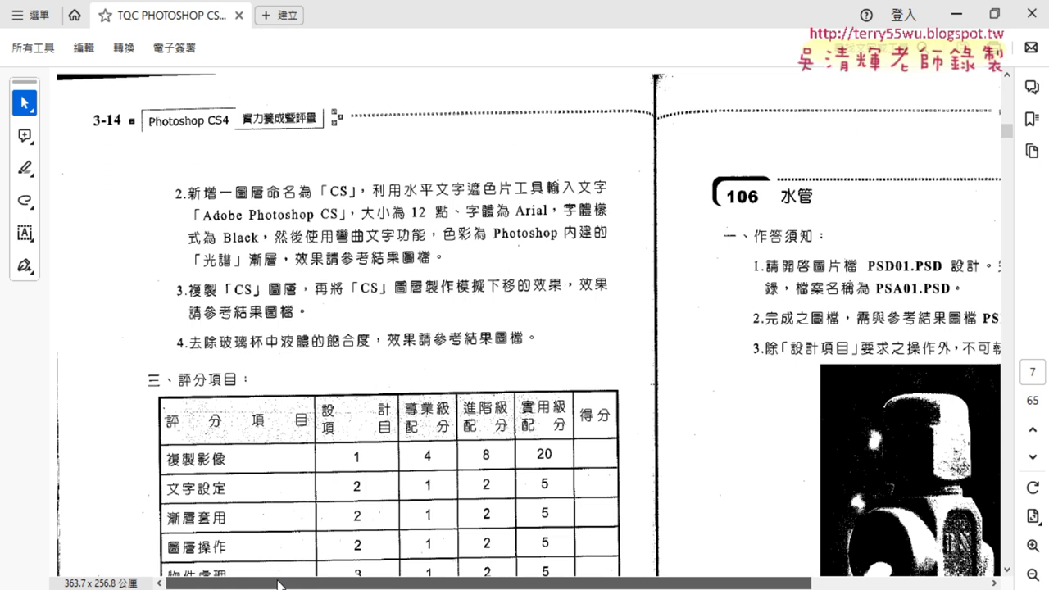
drag(299, 587, 475, 586)
Read through question 106's task instructions, then go to Photoshop's File menu
scroll(770, 422, down, 1)
scroll(788, 414, down, 1)
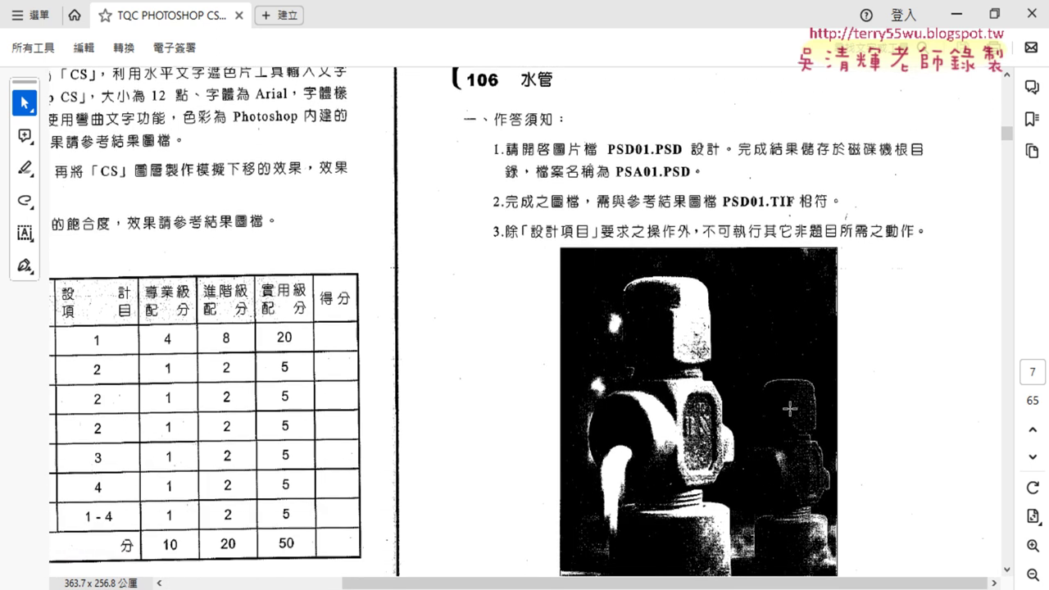
scroll(782, 264, down, 1)
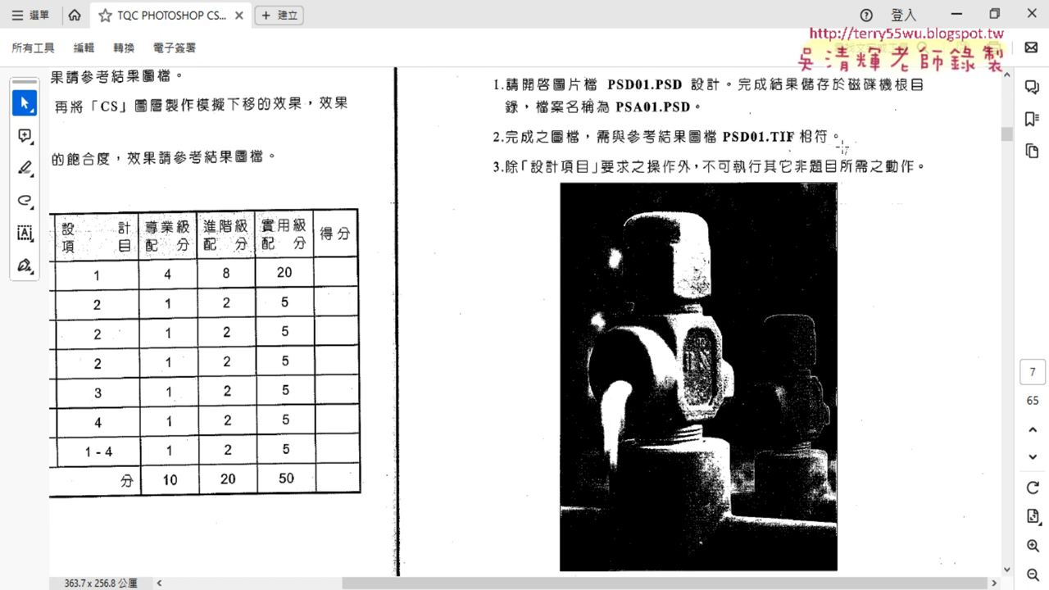
scroll(495, 237, down, 2)
scroll(494, 240, down, 2)
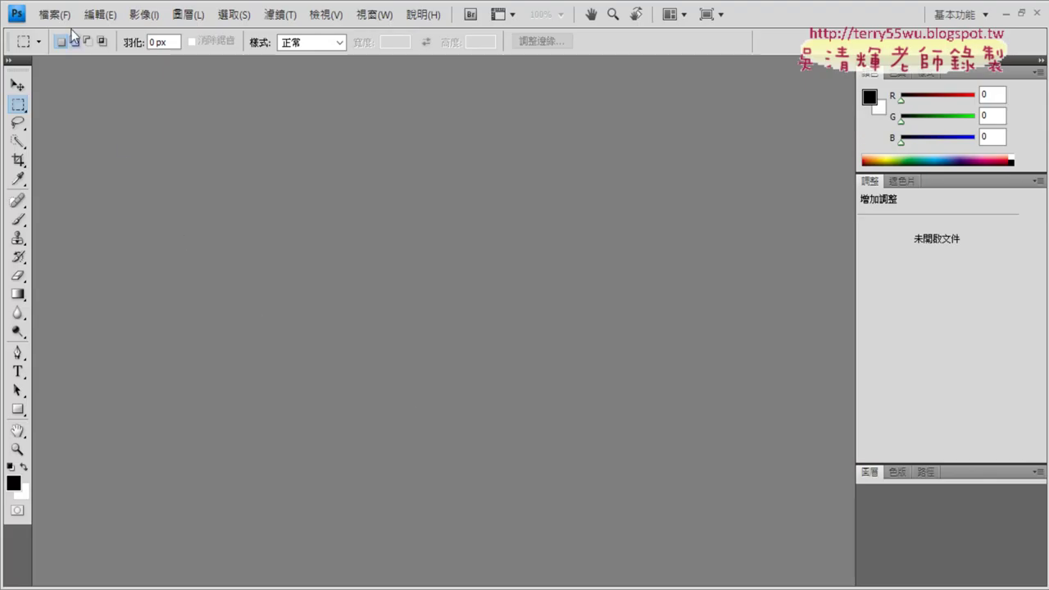
click(54, 14)
Open PSD01.psd, PSD01-1.psd and PSD01.tif together from the Desktop's 106 folder
click(75, 50)
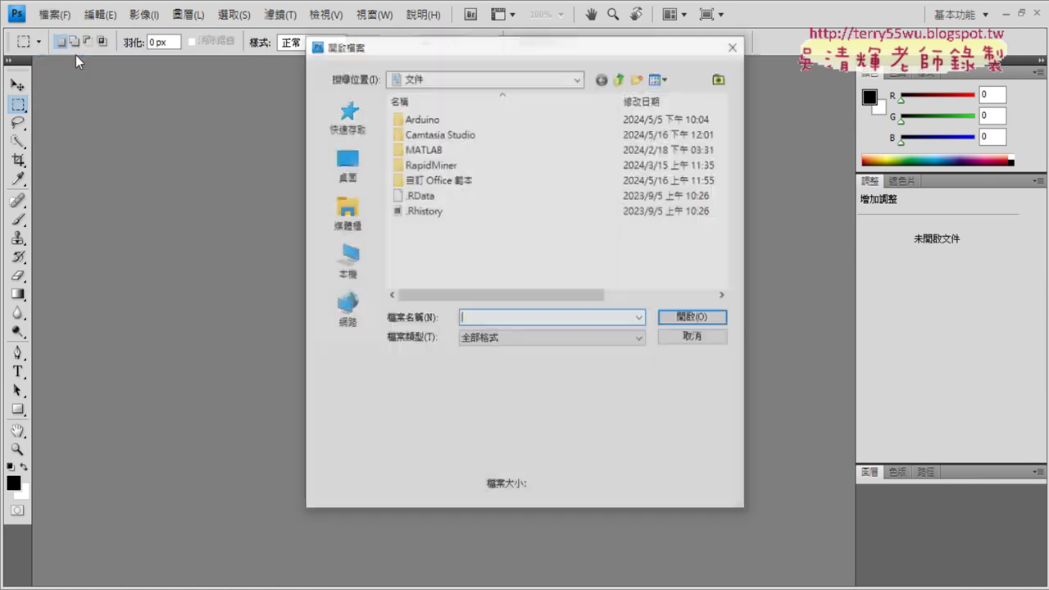
click(322, 153)
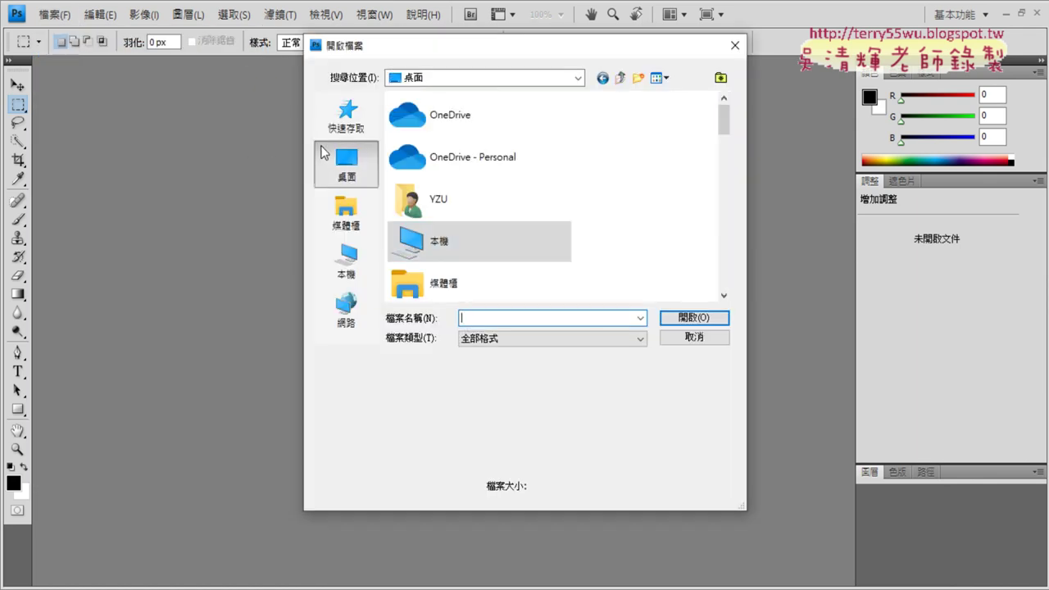
drag(726, 131, 735, 190)
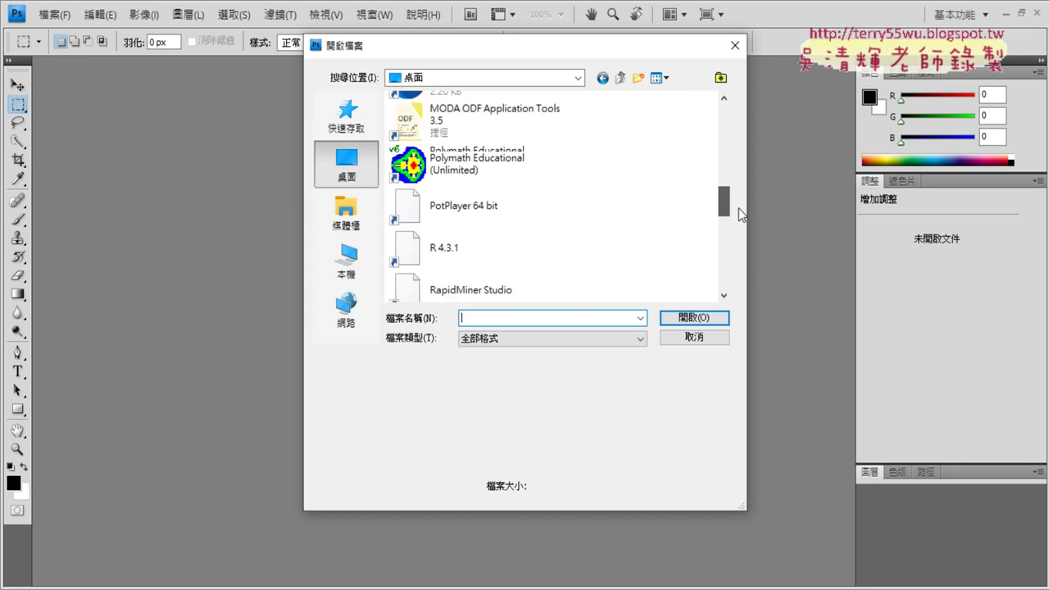
drag(735, 189, 741, 231)
double_click(472, 246)
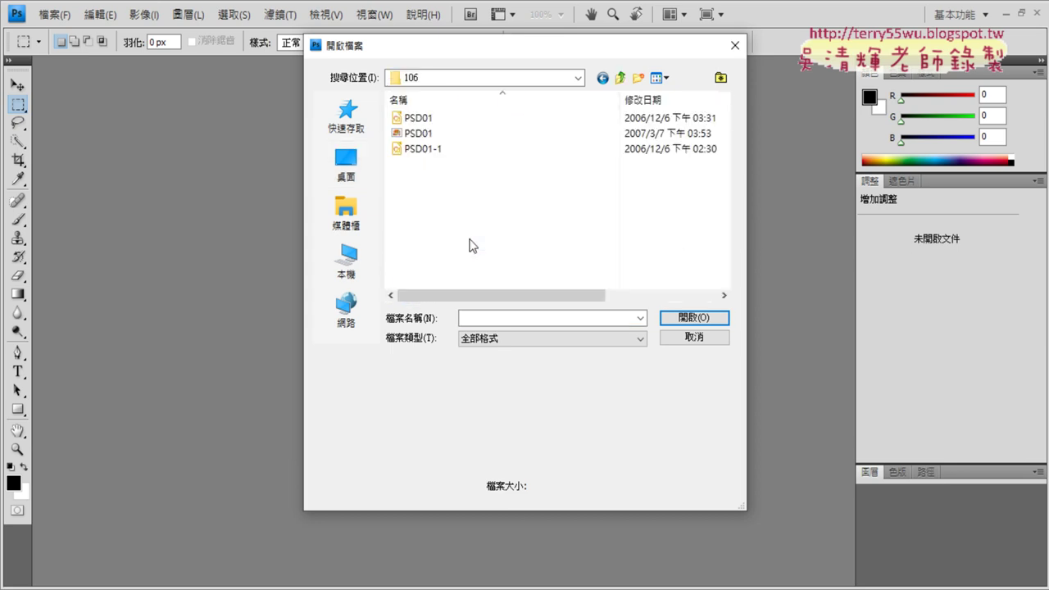
click(433, 154)
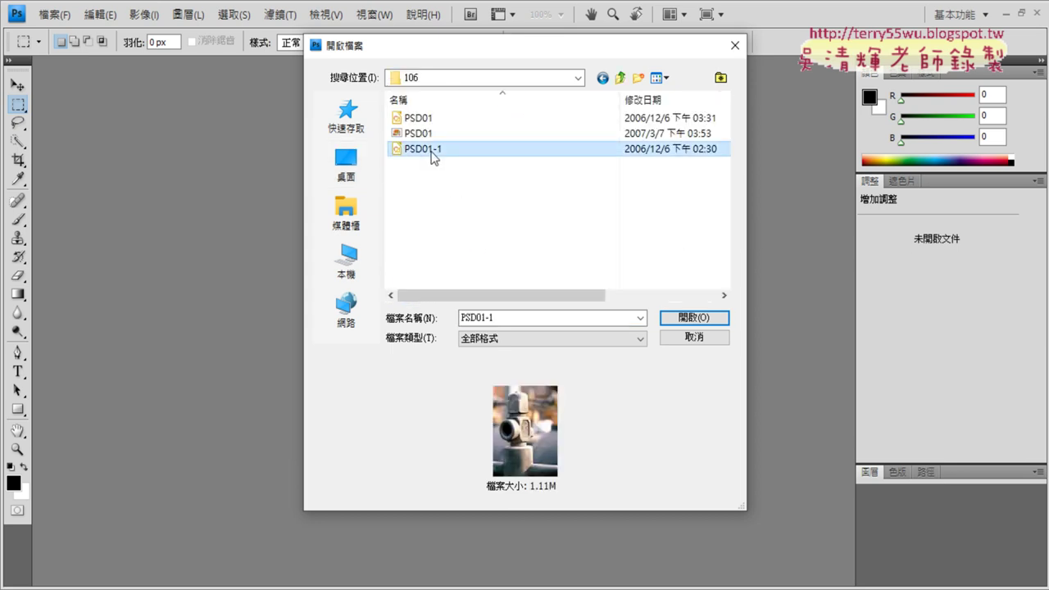
drag(419, 177, 435, 101)
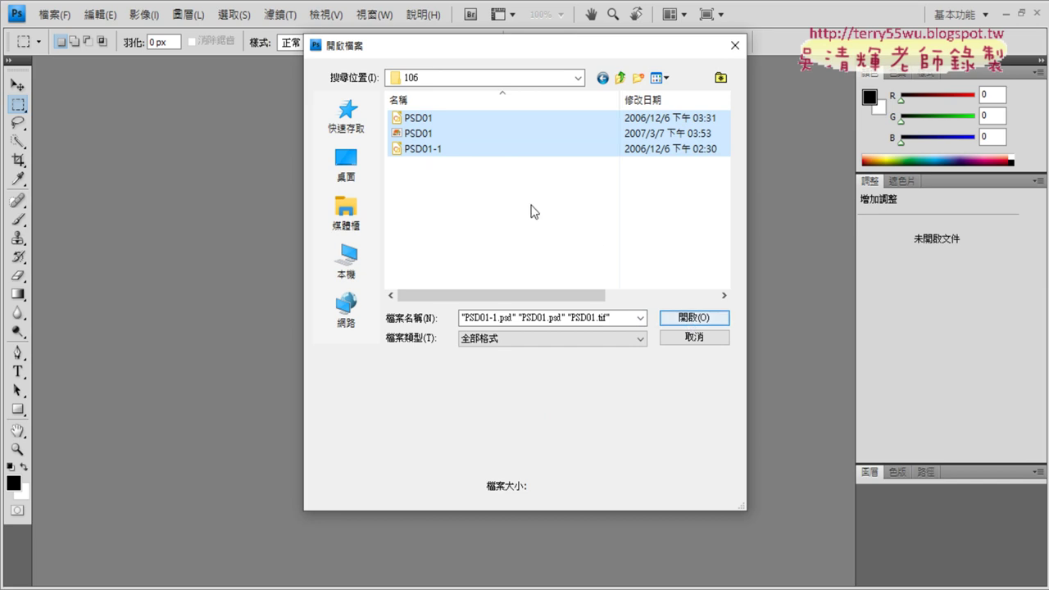
click(430, 133)
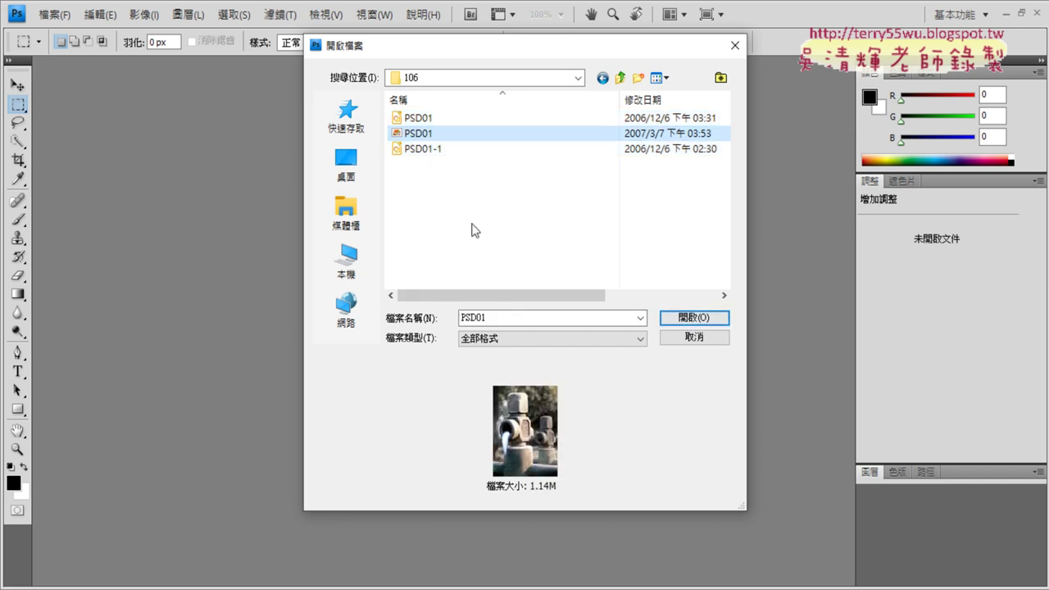
drag(472, 226, 439, 108)
click(697, 317)
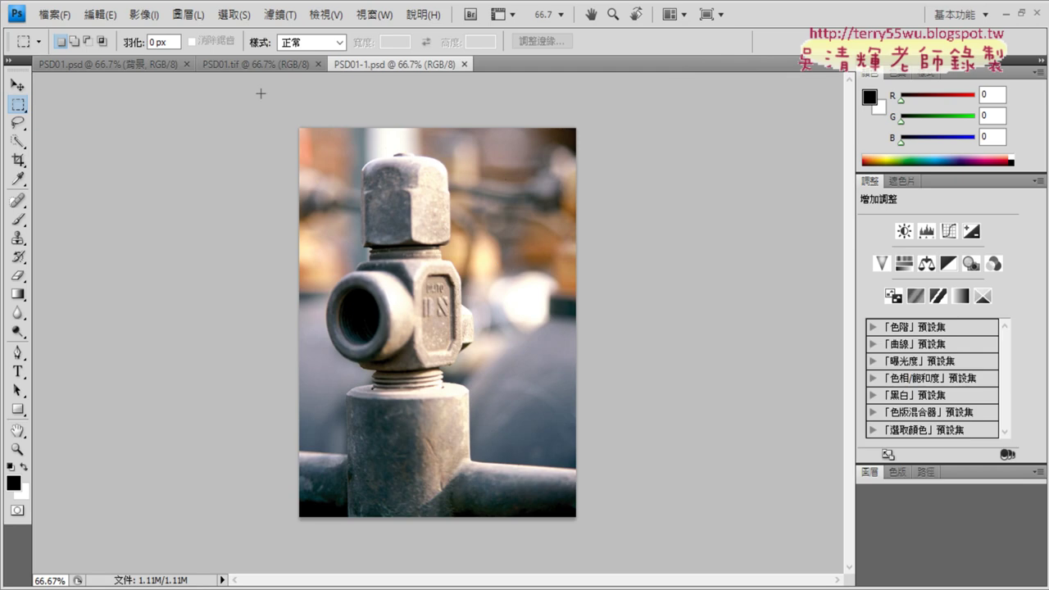
Move the PSD01.tif tab last, compare the three documents, and end on PSD01.tif
drag(229, 63, 396, 59)
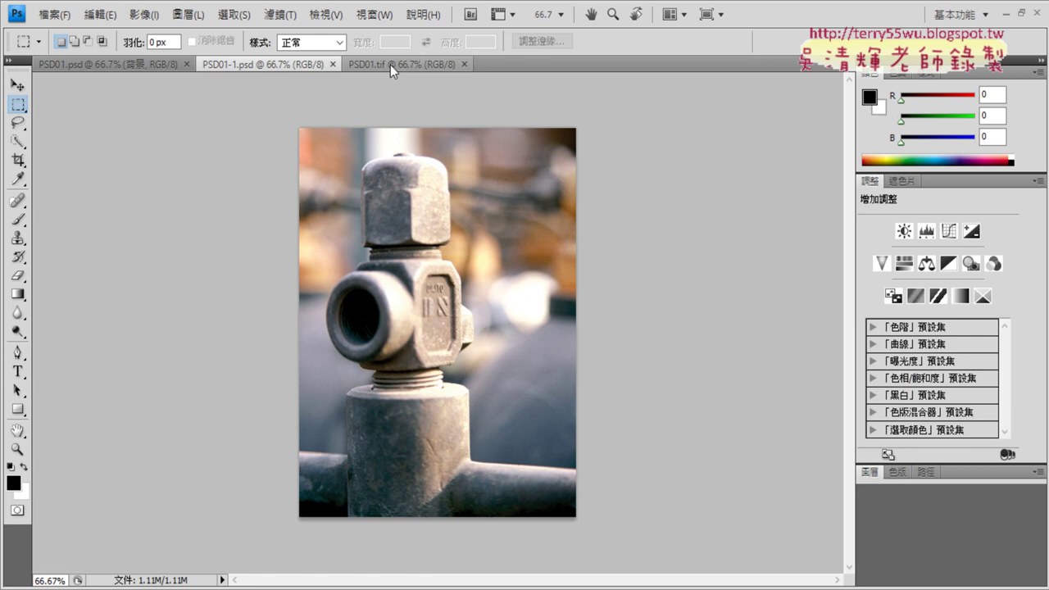
click(390, 65)
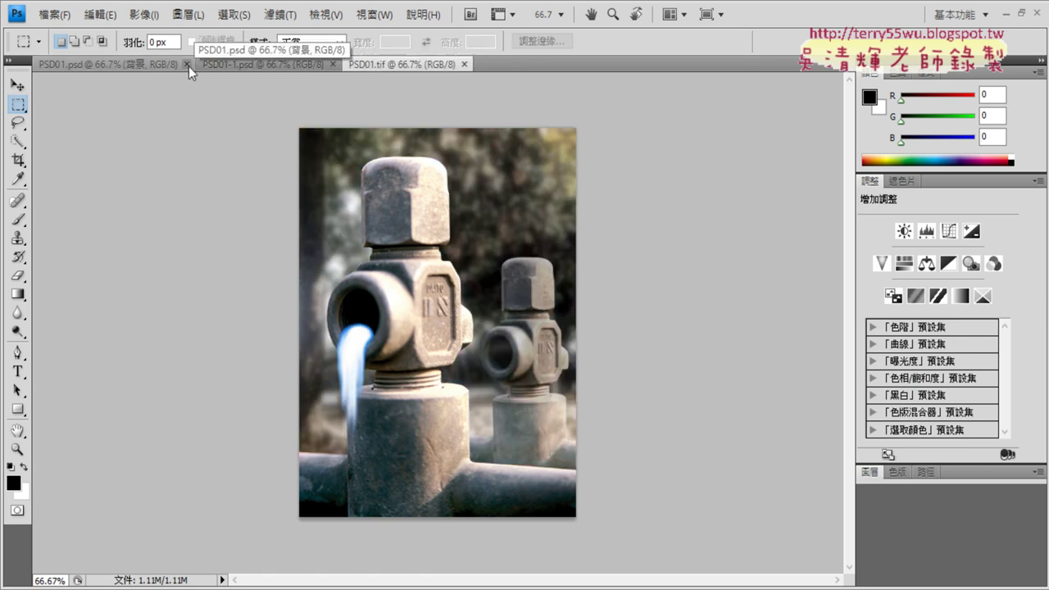
click(104, 67)
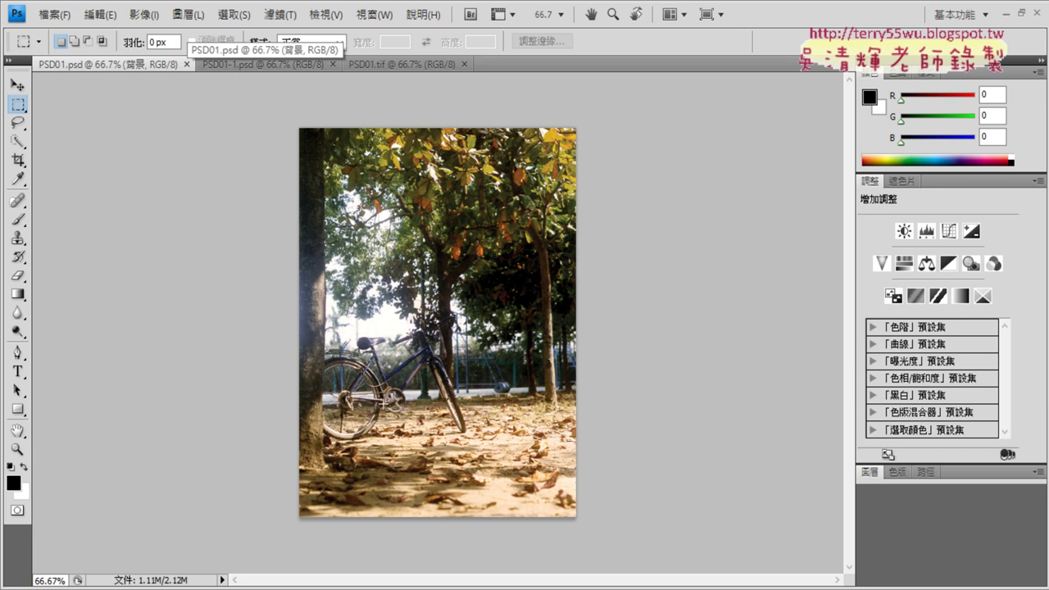
click(238, 65)
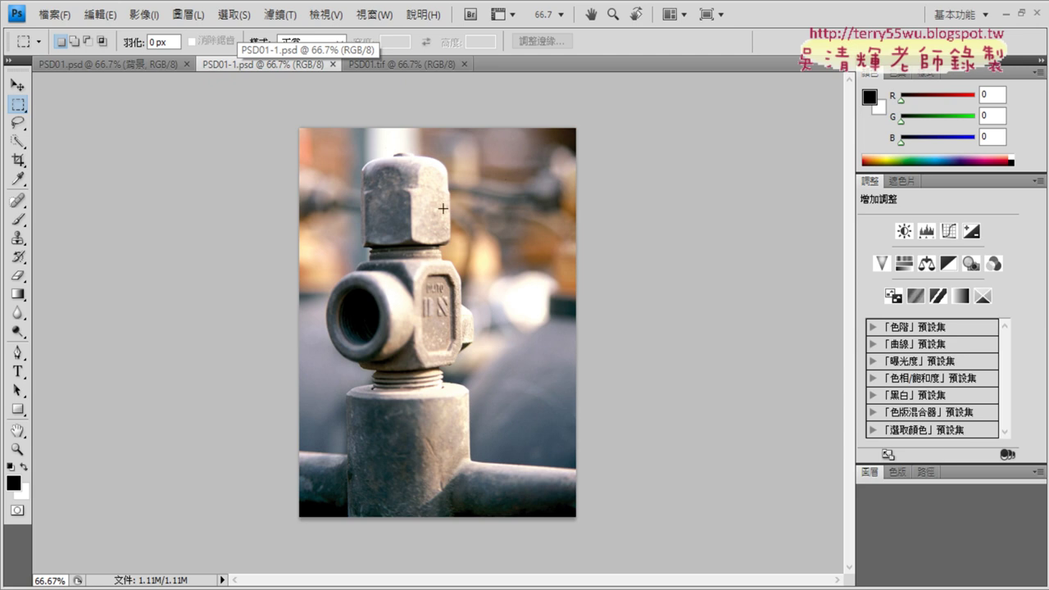
click(127, 69)
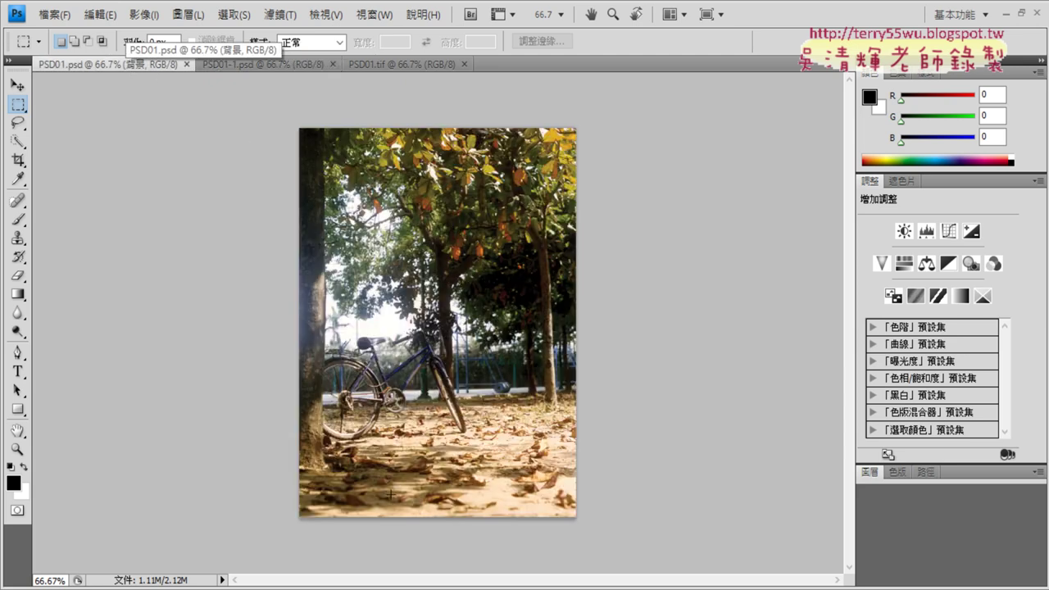
click(402, 65)
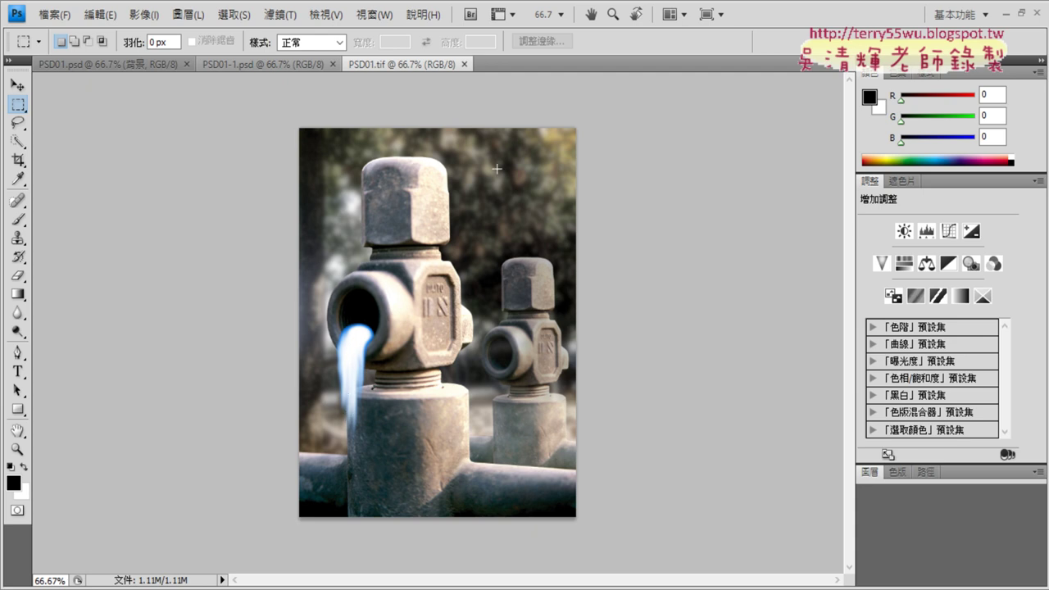
Compare the PSD01.psd bicycle photo against the PSD01.tif reference repeatedly, finishing on PSD01.psd
click(120, 65)
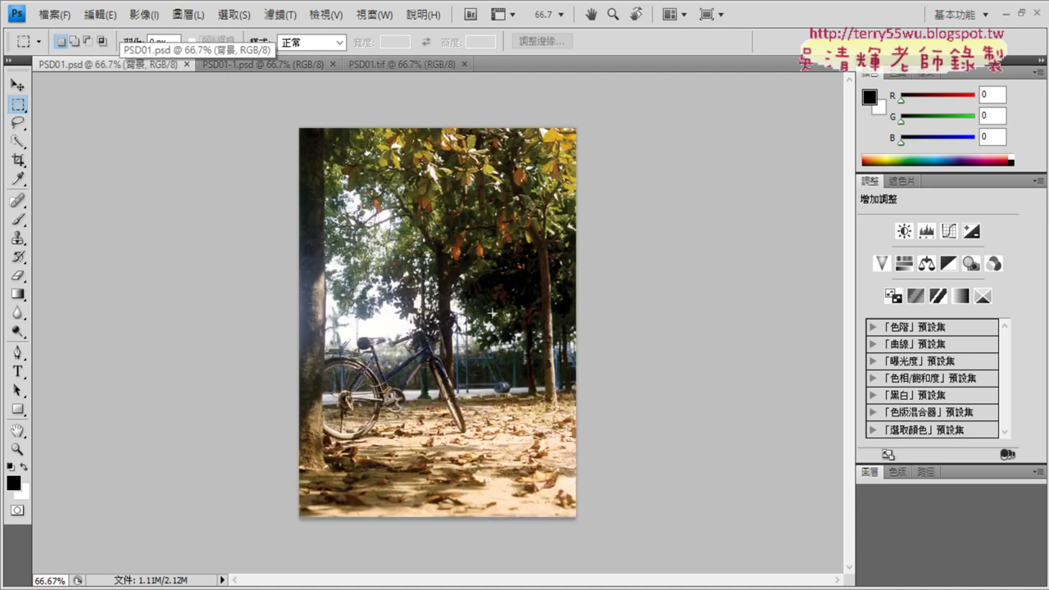
click(402, 64)
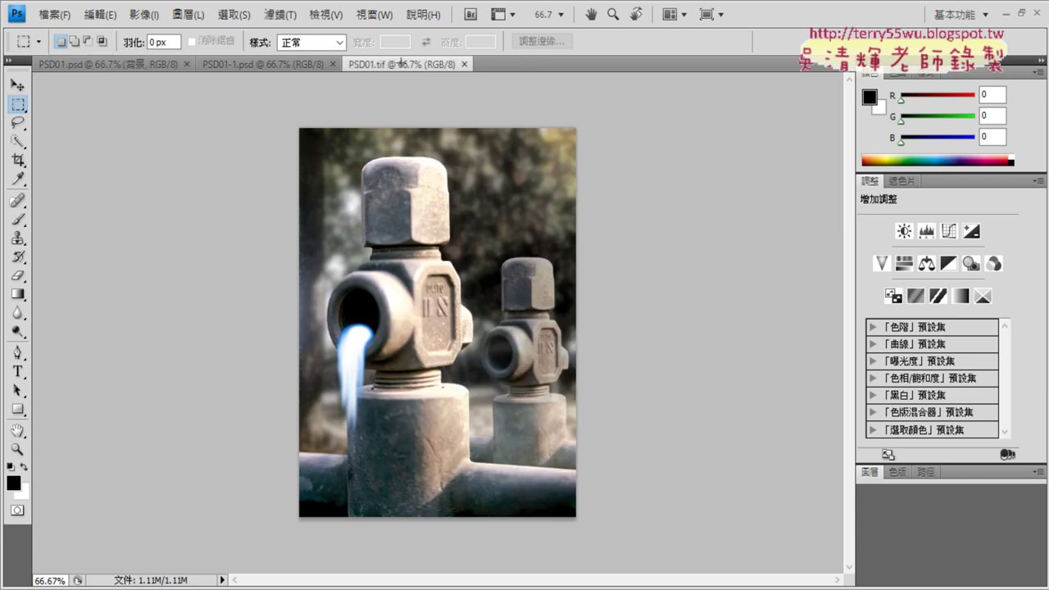
click(108, 65)
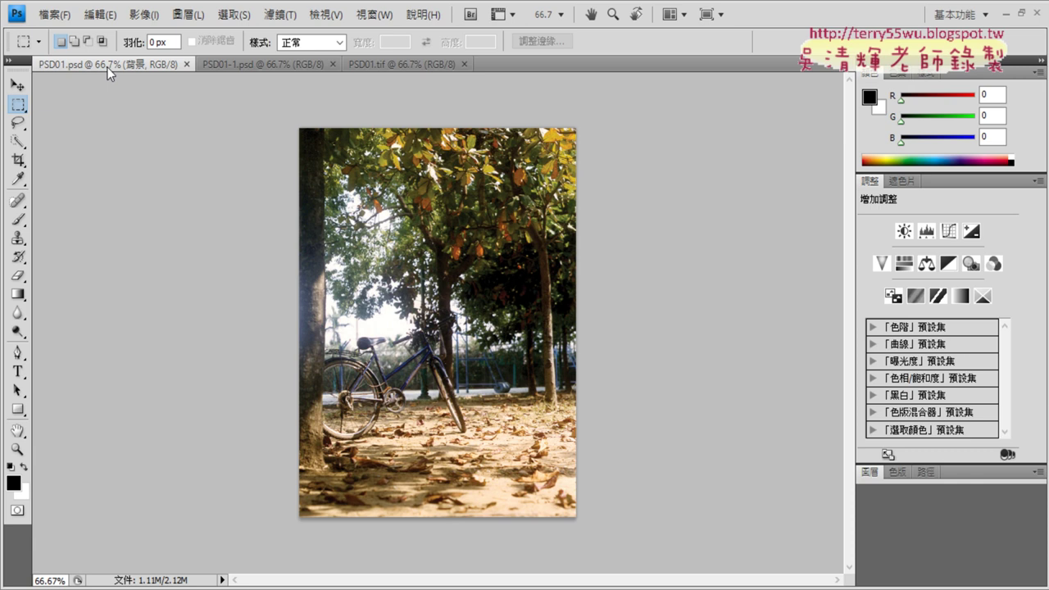
click(407, 62)
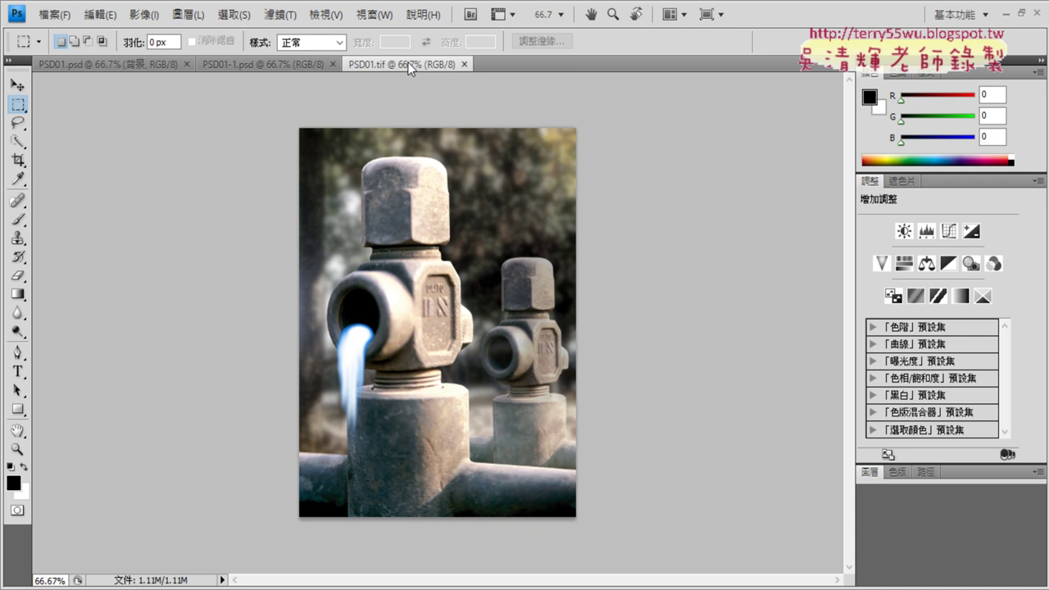
click(118, 64)
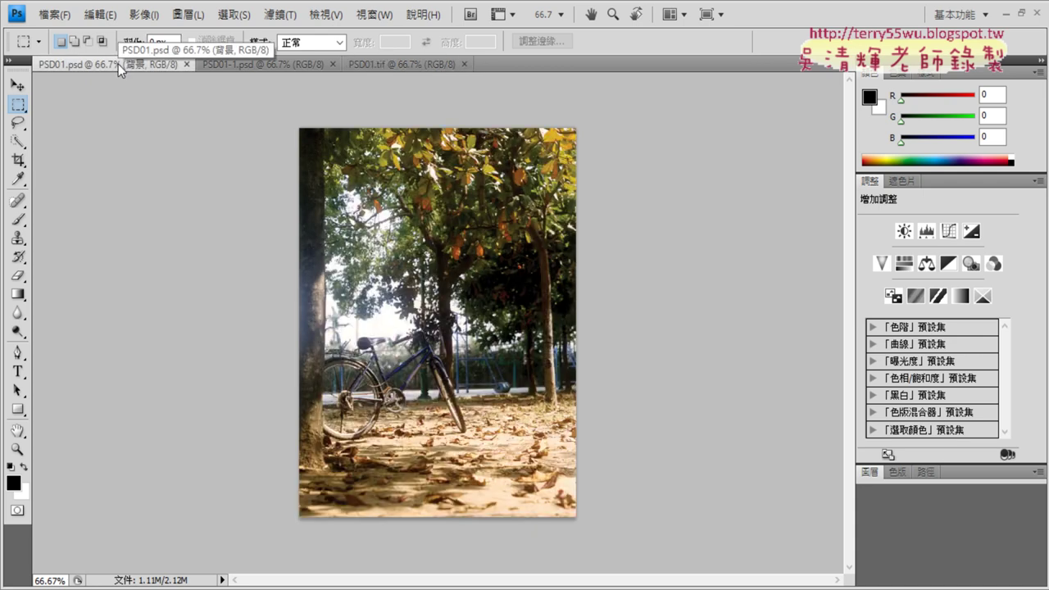
click(416, 64)
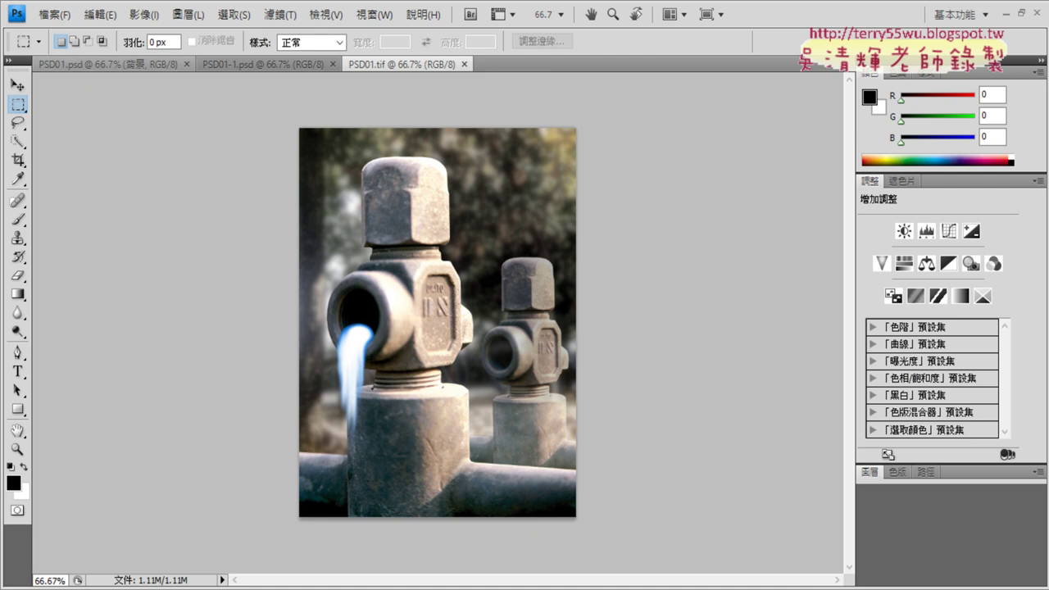
click(107, 65)
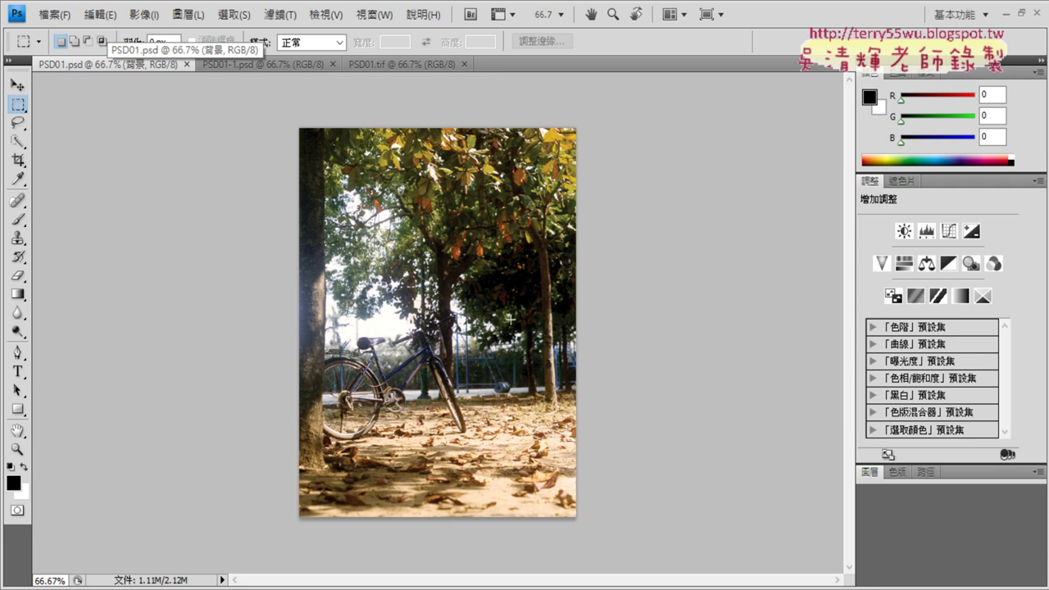
Select the water layer in the Layers panel and make it visible
click(899, 472)
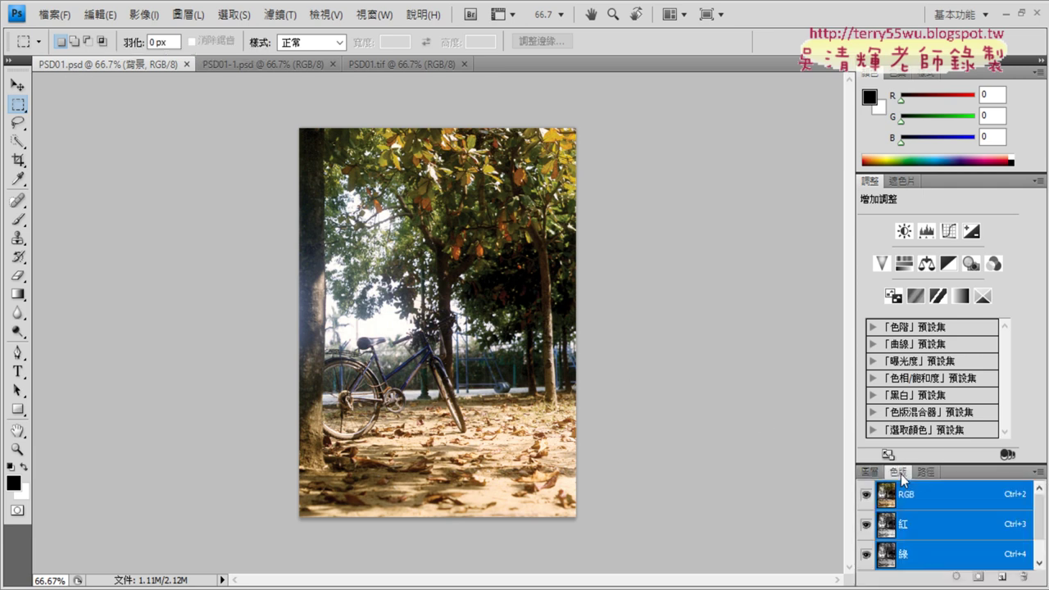
click(871, 473)
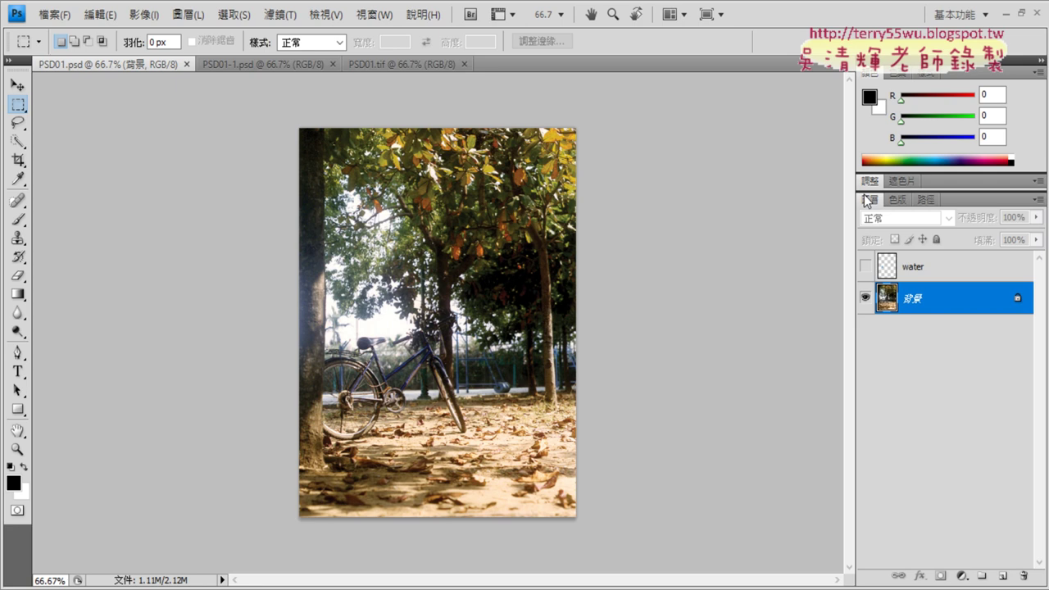
click(949, 270)
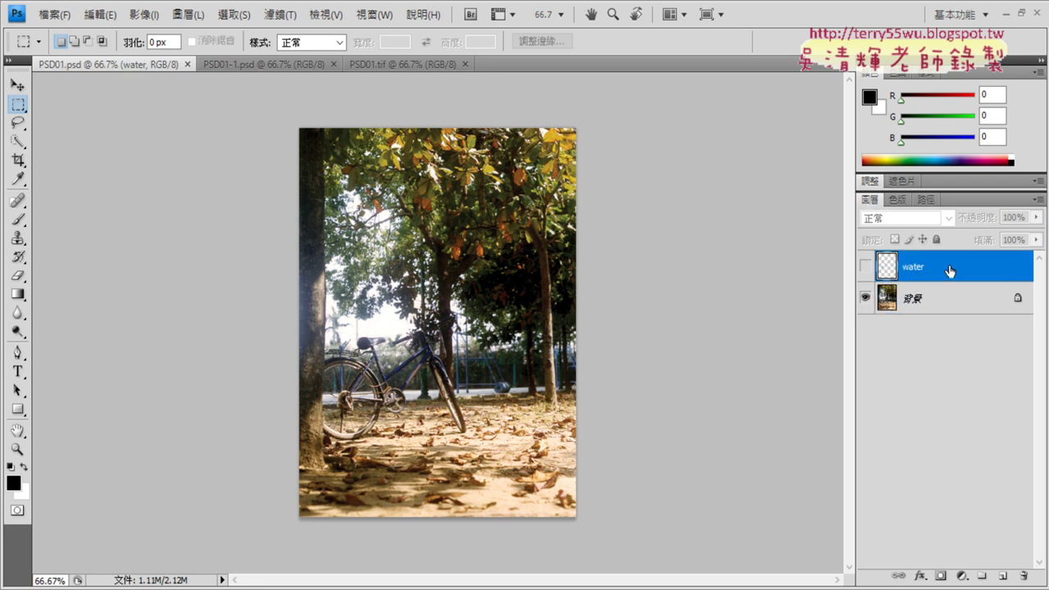
click(865, 268)
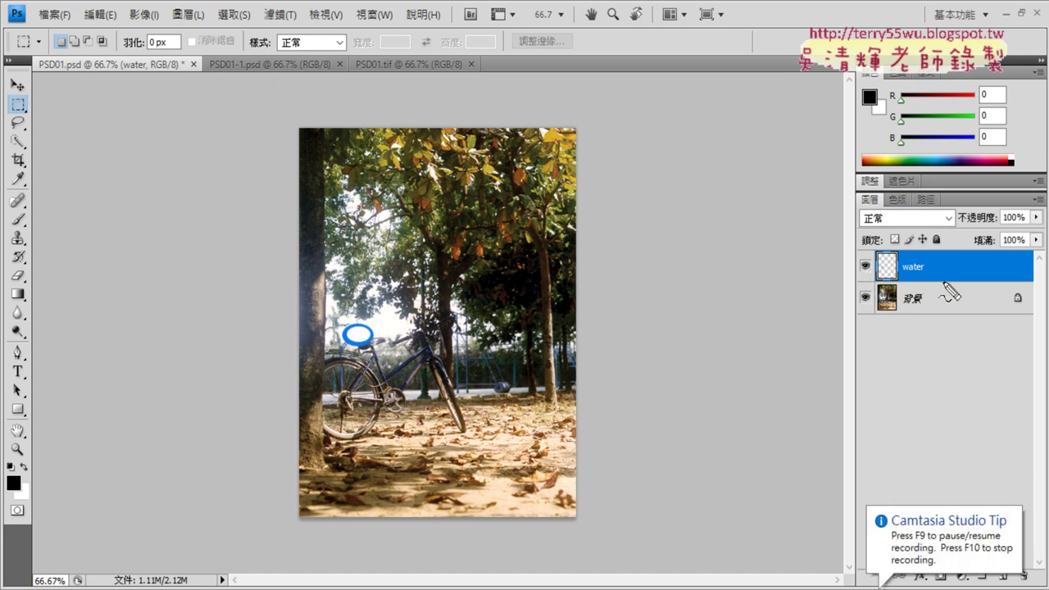
Annotate the water layer and its blue ellipse, then check PSD01.tif and switch to the exam PDF
drag(866, 274, 546, 365)
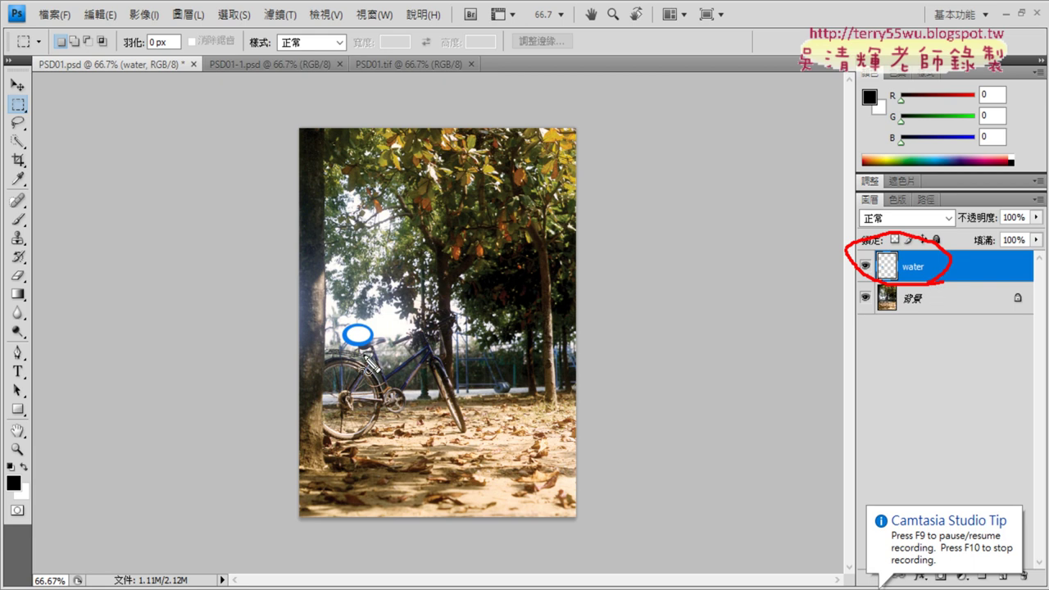
drag(360, 354, 390, 351)
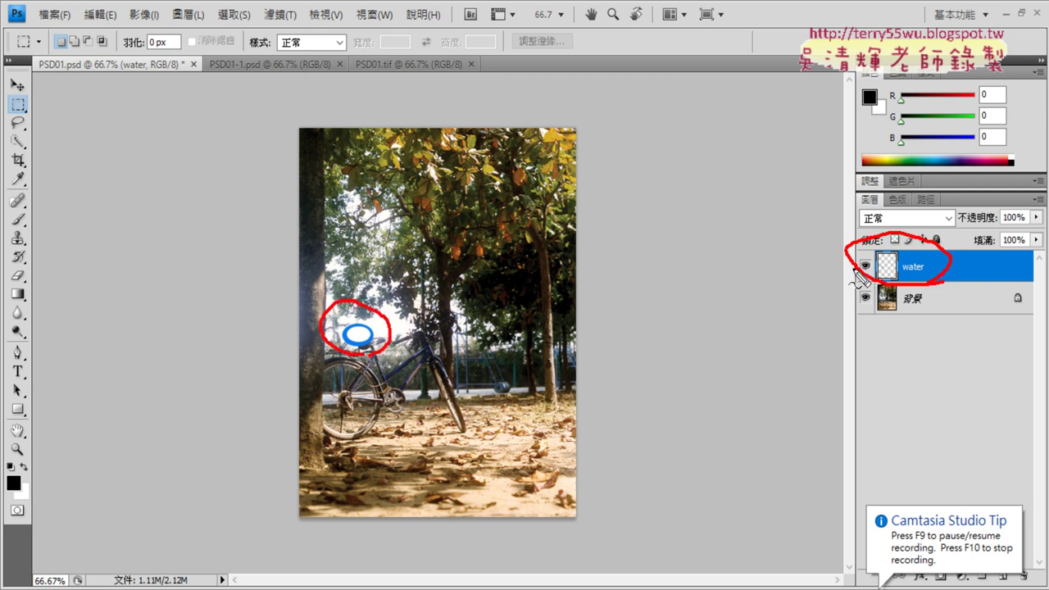
mouse_move(803, 257)
mouse_down()
mouse_move(837, 265)
mouse_move(392, 315)
mouse_up()
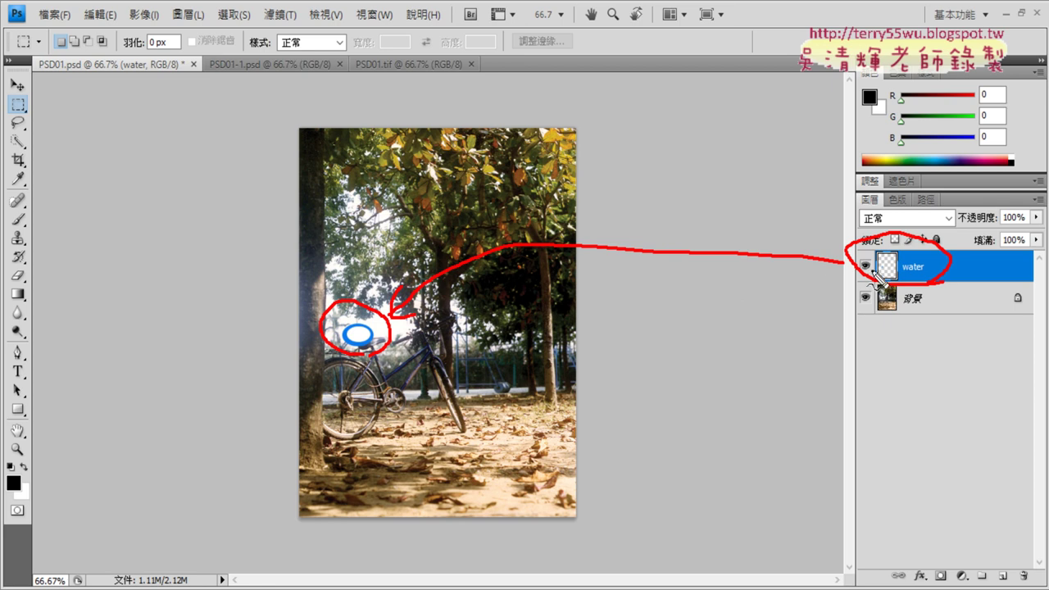
drag(869, 259, 871, 287)
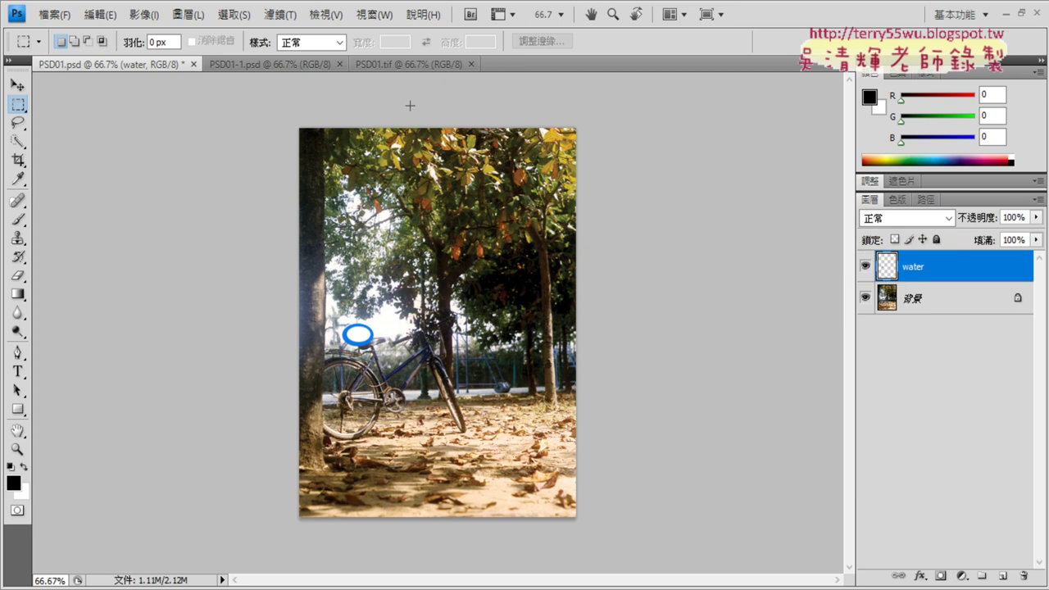
click(415, 64)
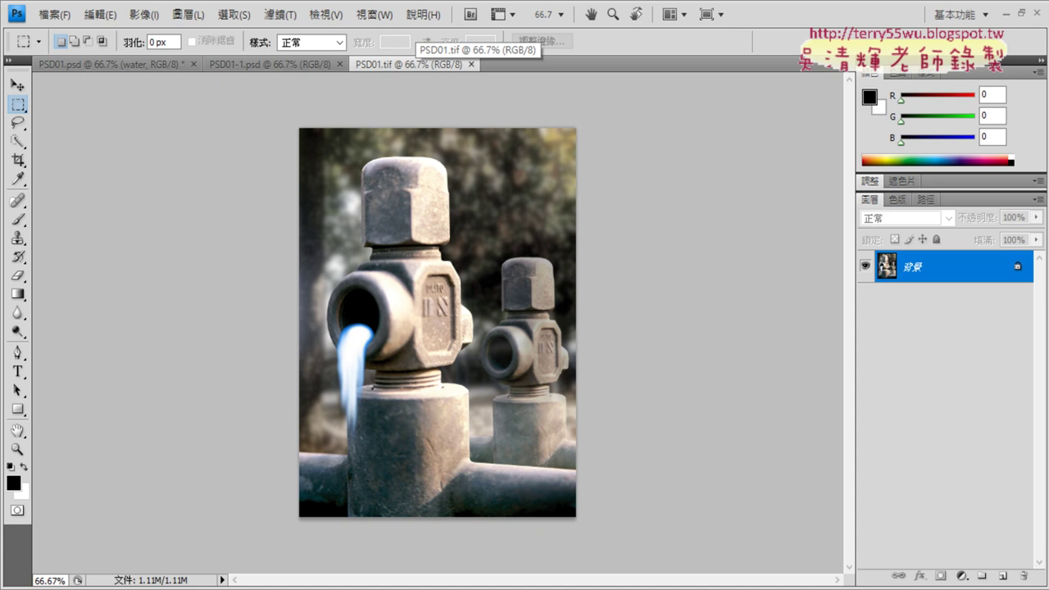
key(alt+Tab)
scroll(495, 421, down, 1)
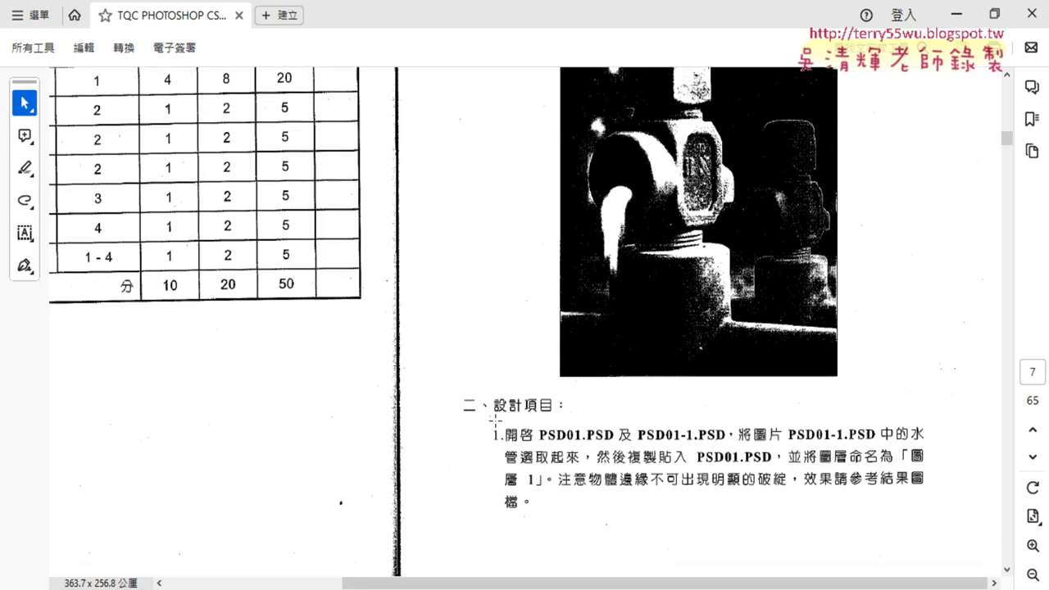
scroll(495, 420, down, 5)
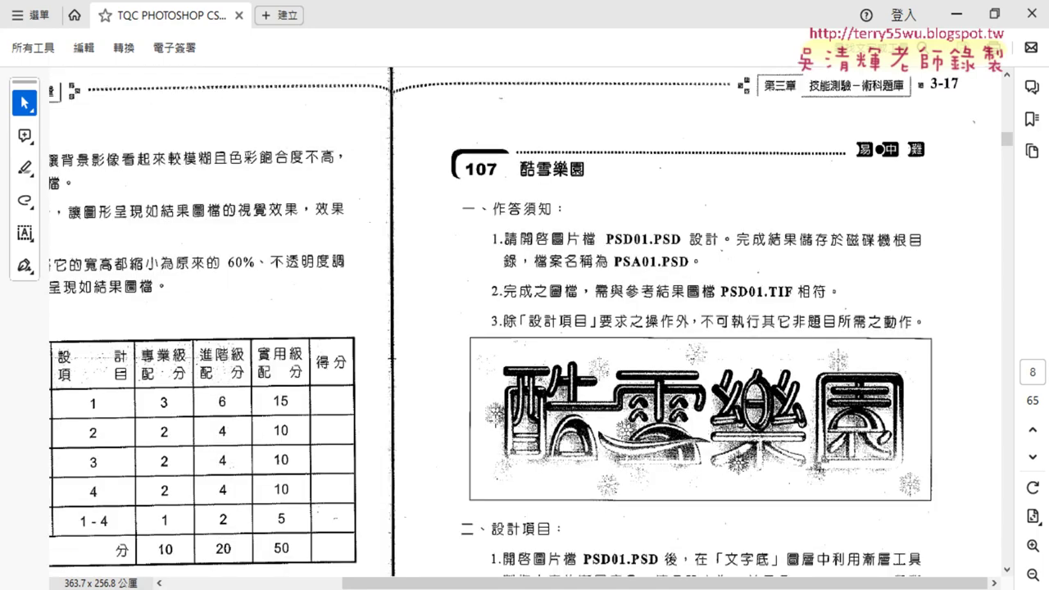
drag(541, 584, 364, 584)
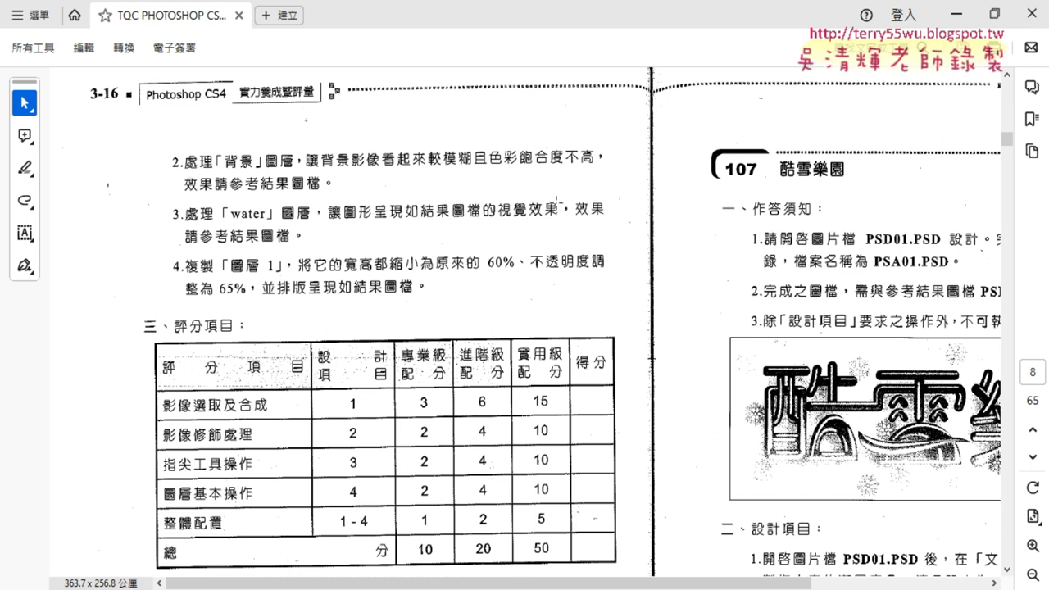
drag(422, 583, 598, 583)
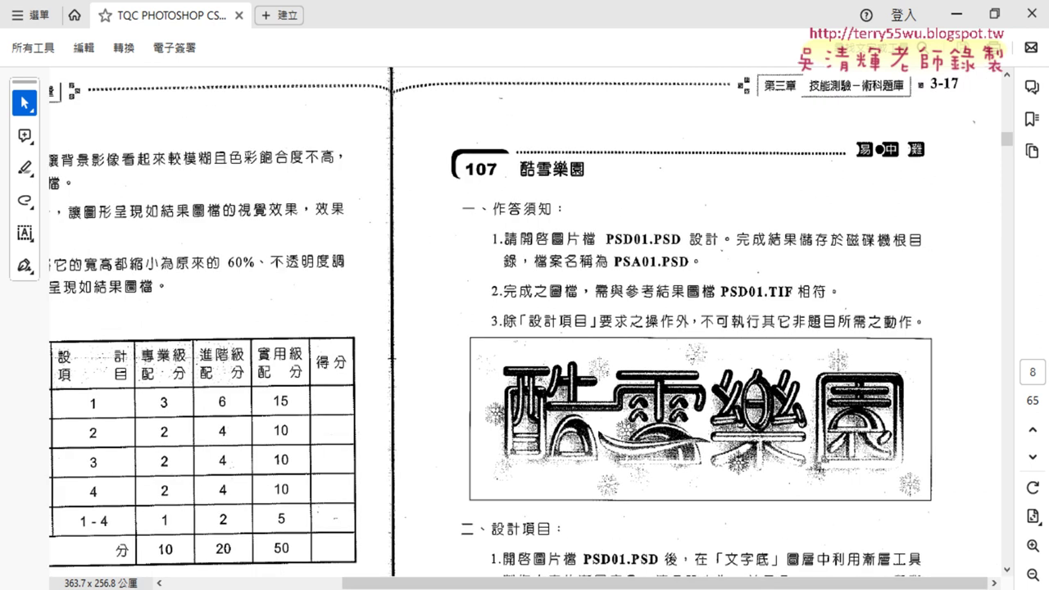
scroll(715, 403, up, 5)
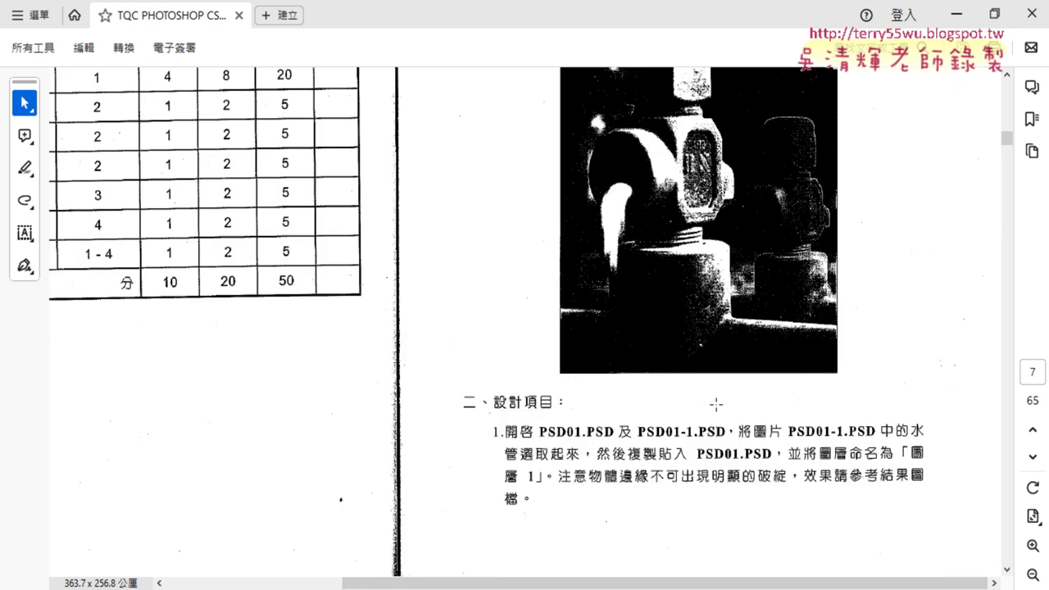